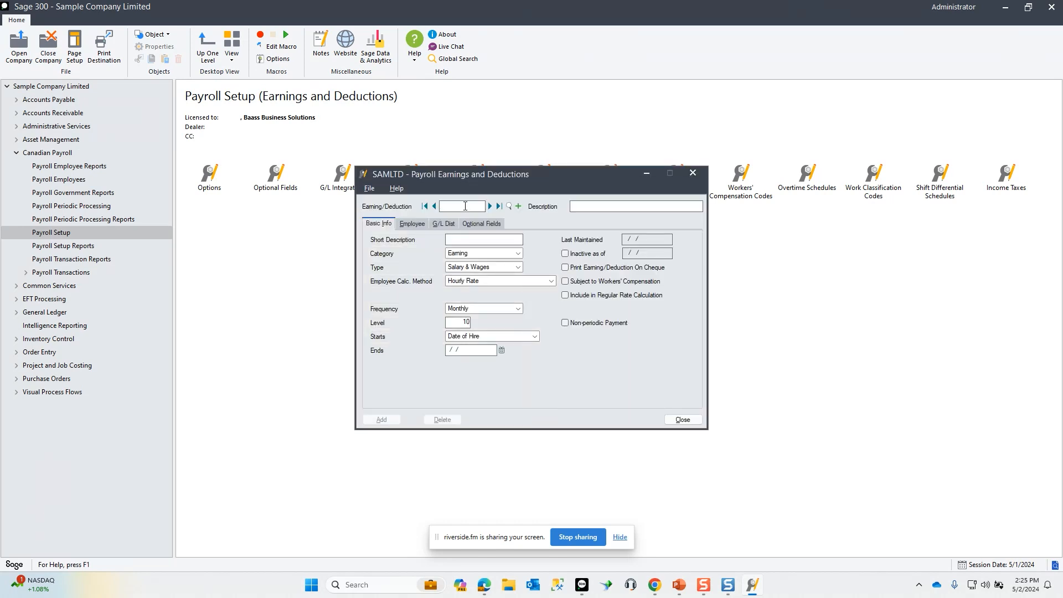
Load the GARN deduction and review its basic information, employee settings, calculation base and G/L distribution.
text(GARN)
key(Return)
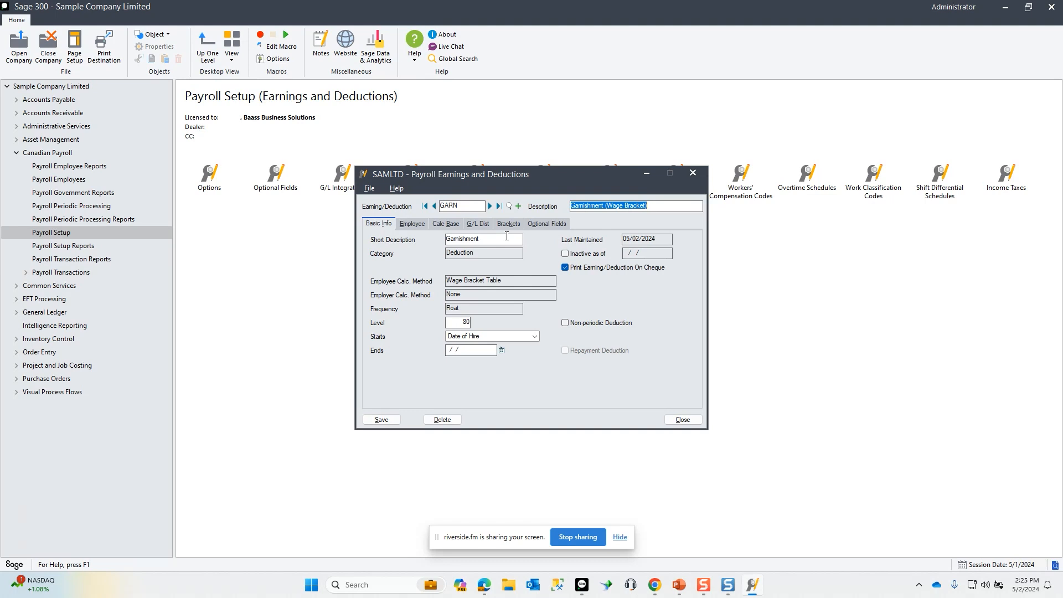
drag(501, 240, 423, 237)
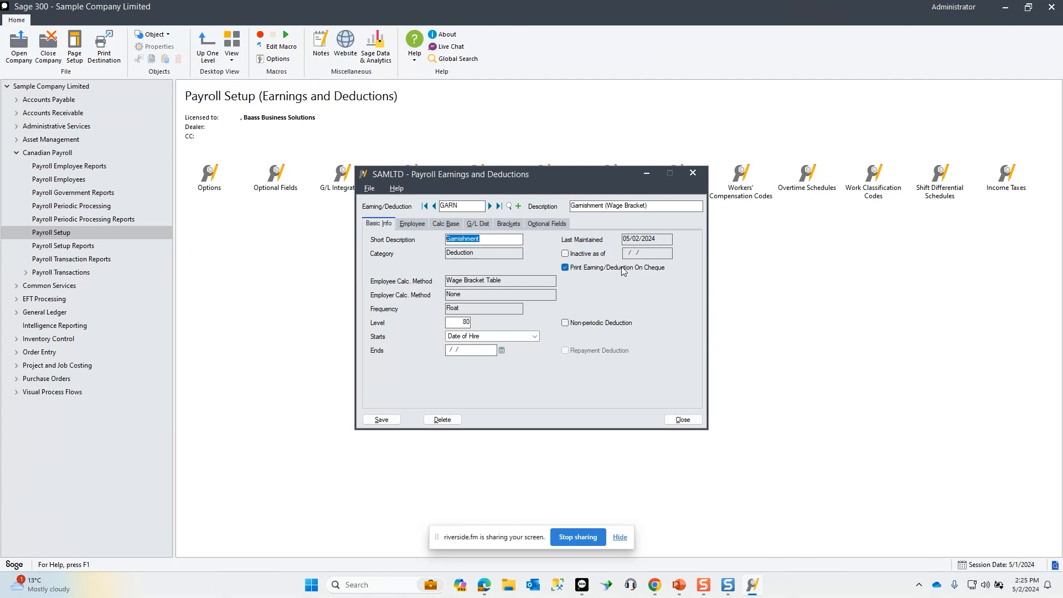
click(459, 322)
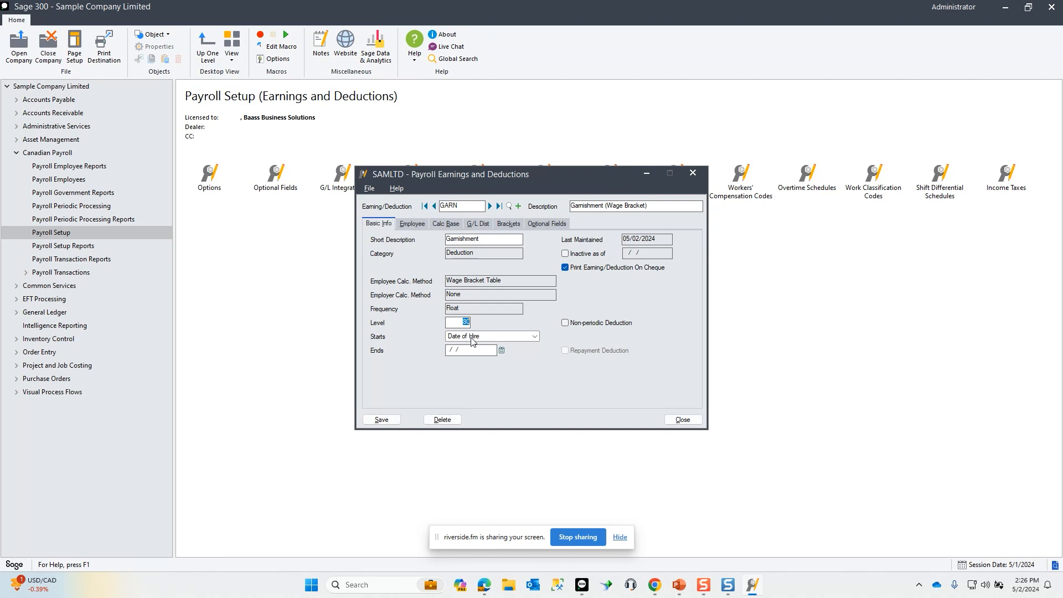
click(419, 228)
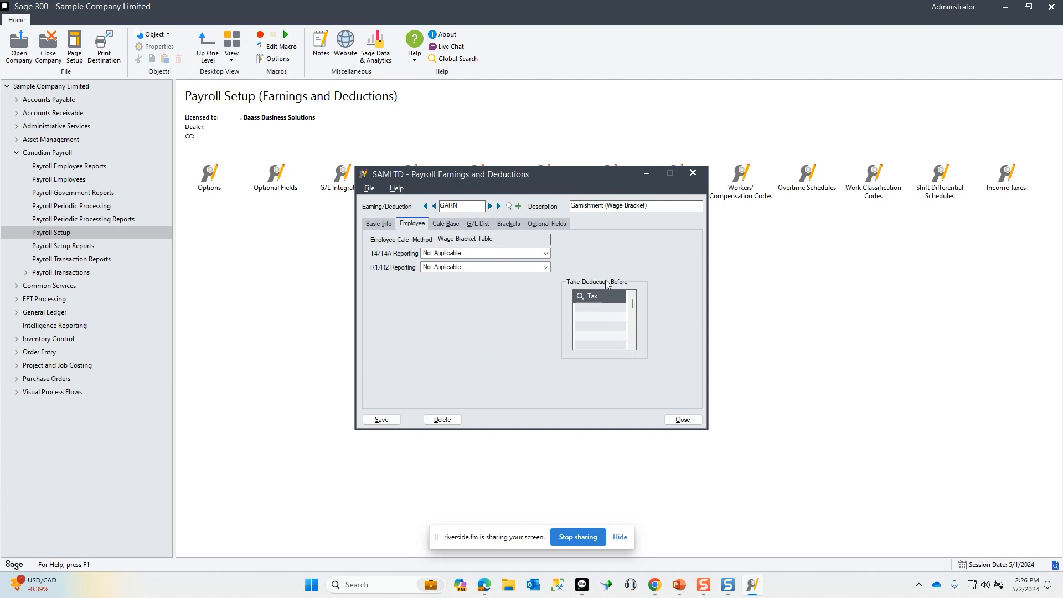
click(450, 227)
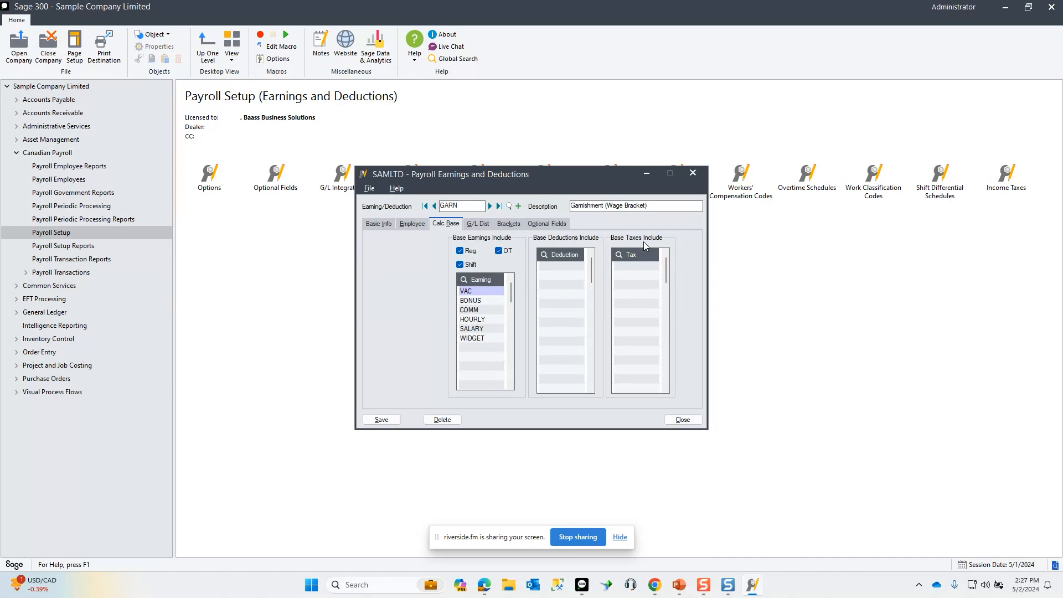
click(475, 224)
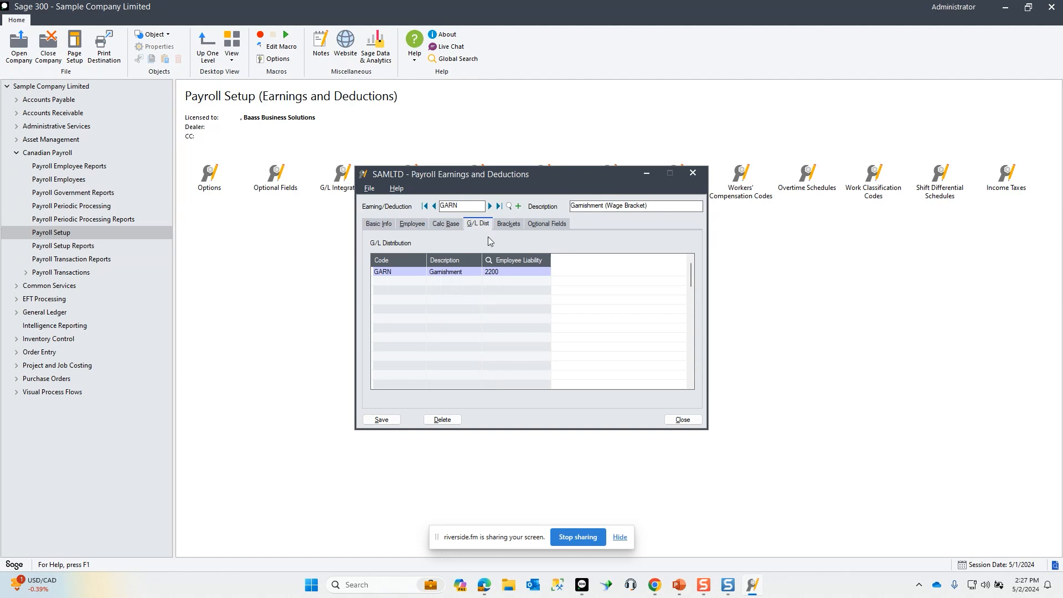
Examine the wage brackets of the GARN deduction, checking the deduction amount for each earnings range.
click(510, 225)
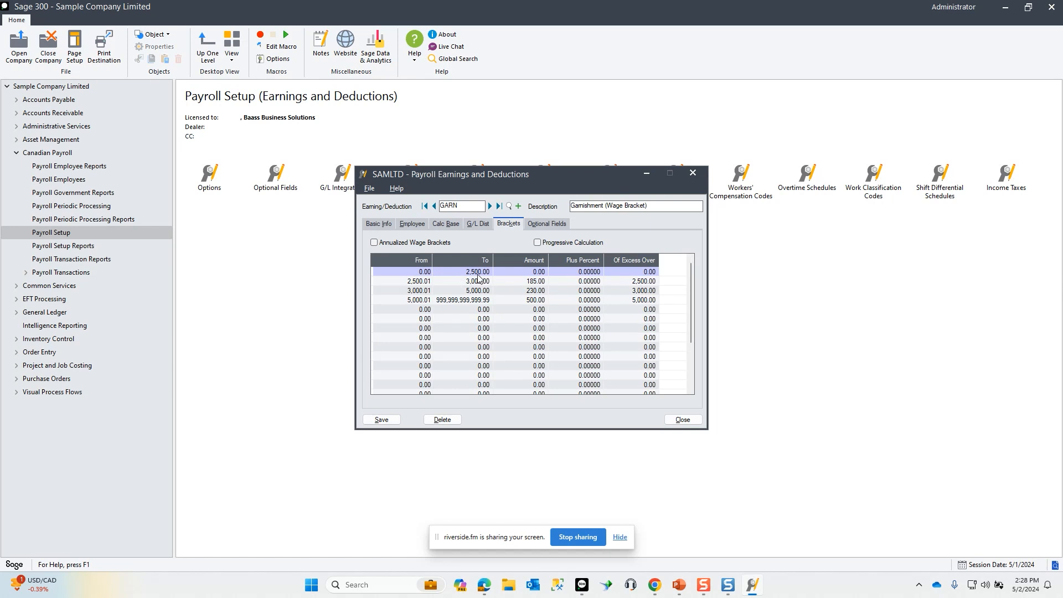
click(535, 275)
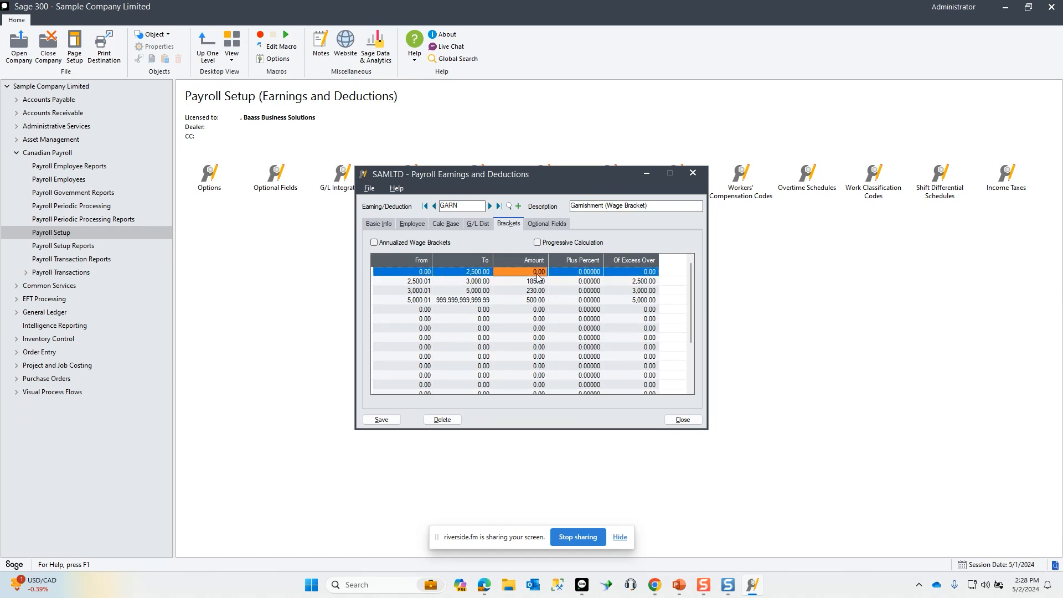
click(419, 286)
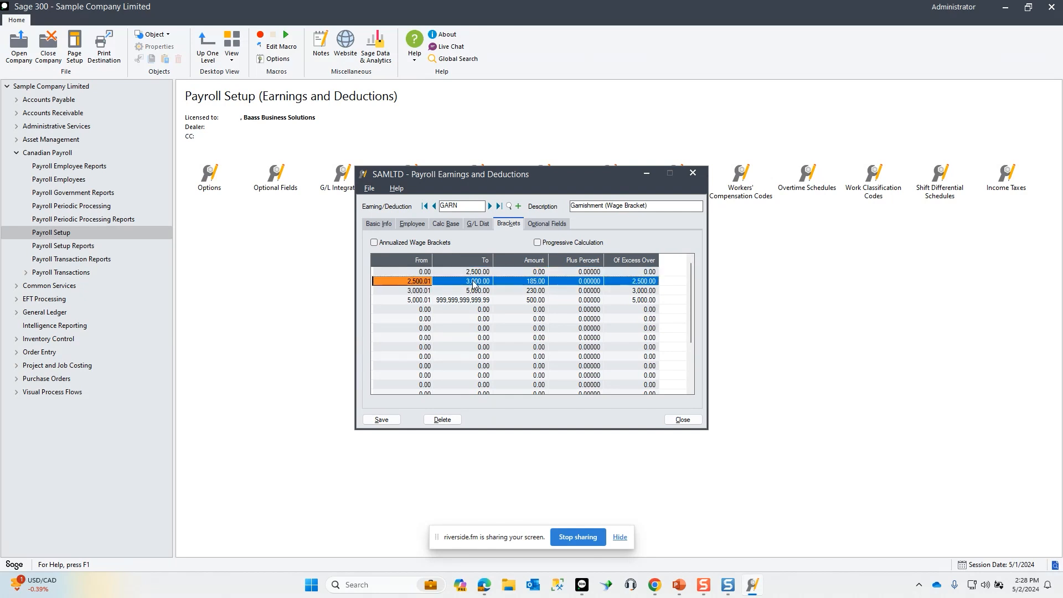
click(525, 282)
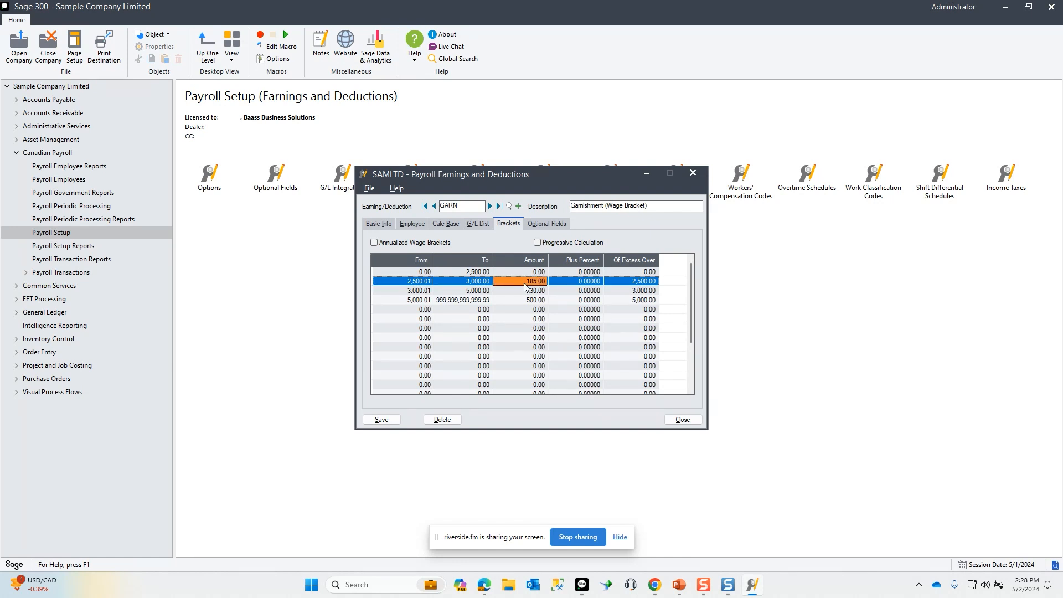
click(411, 291)
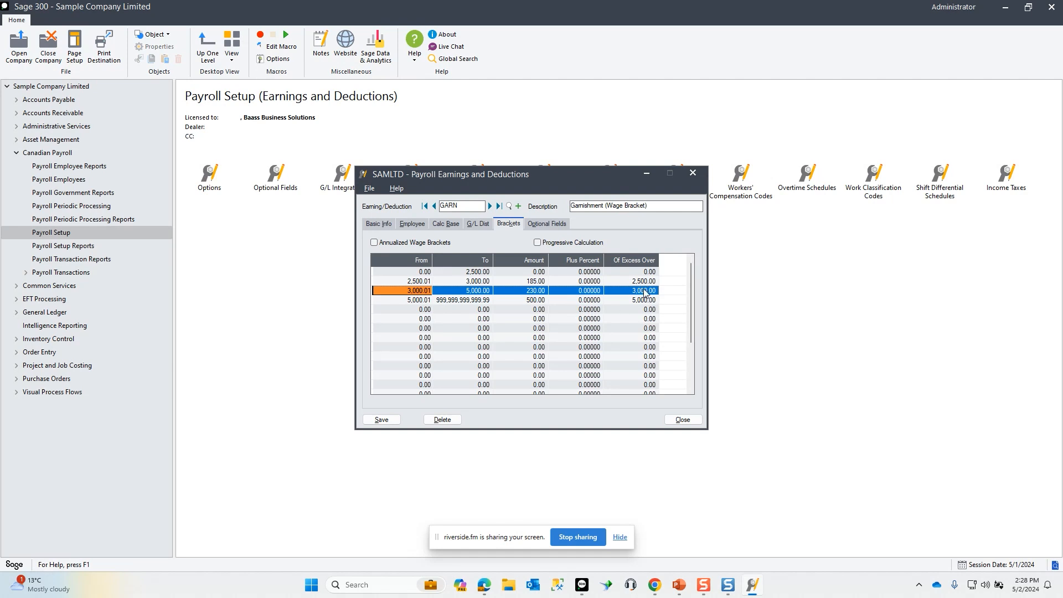
click(542, 282)
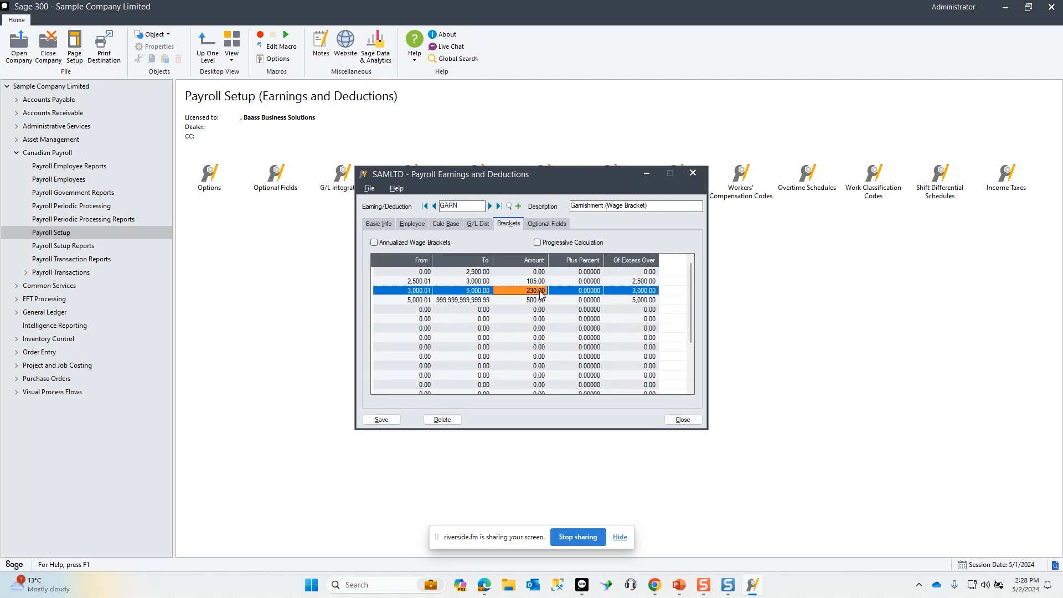
click(541, 301)
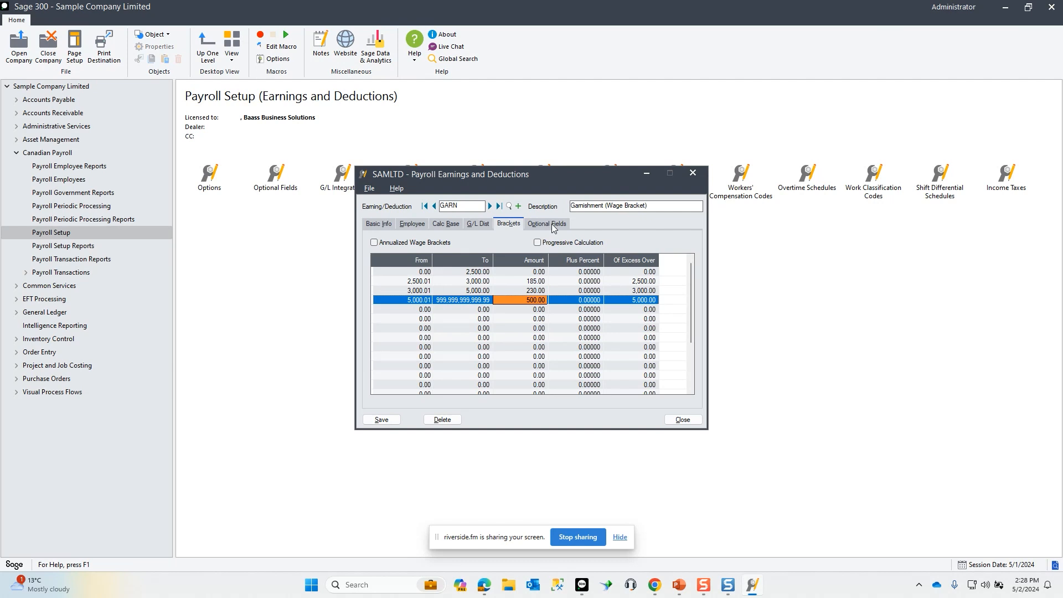
Go to the GARNF flat-rate deduction and review its basic information, employee amount and G/L distribution.
click(490, 205)
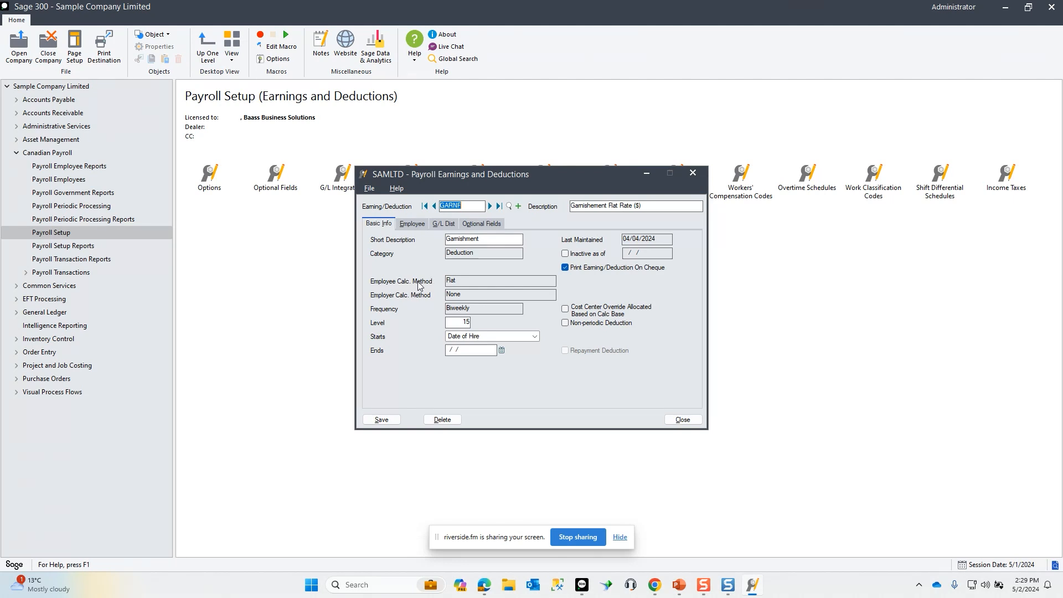
click(416, 224)
double_click(491, 280)
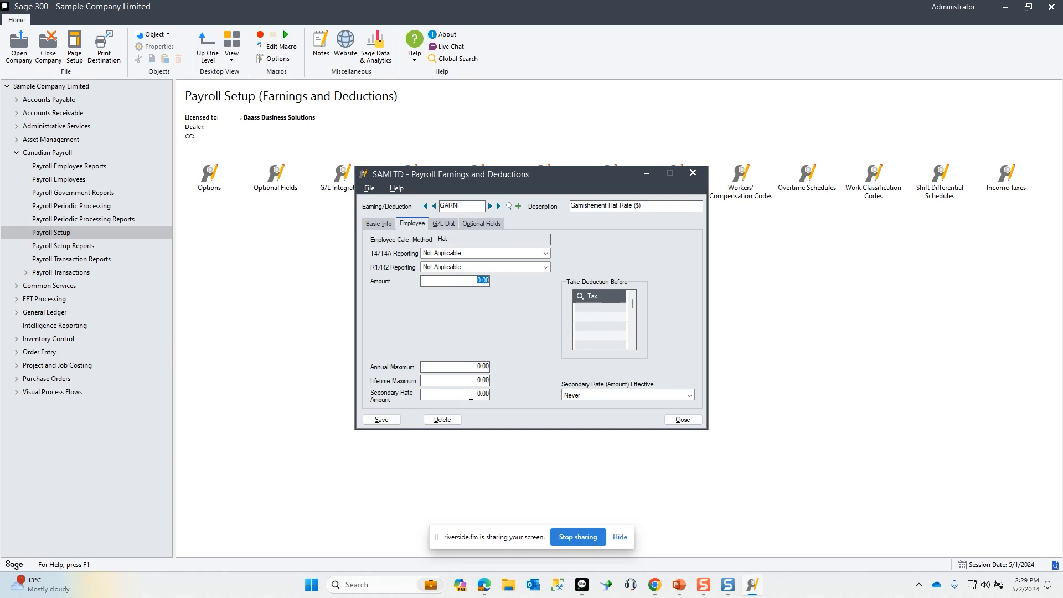
click(446, 224)
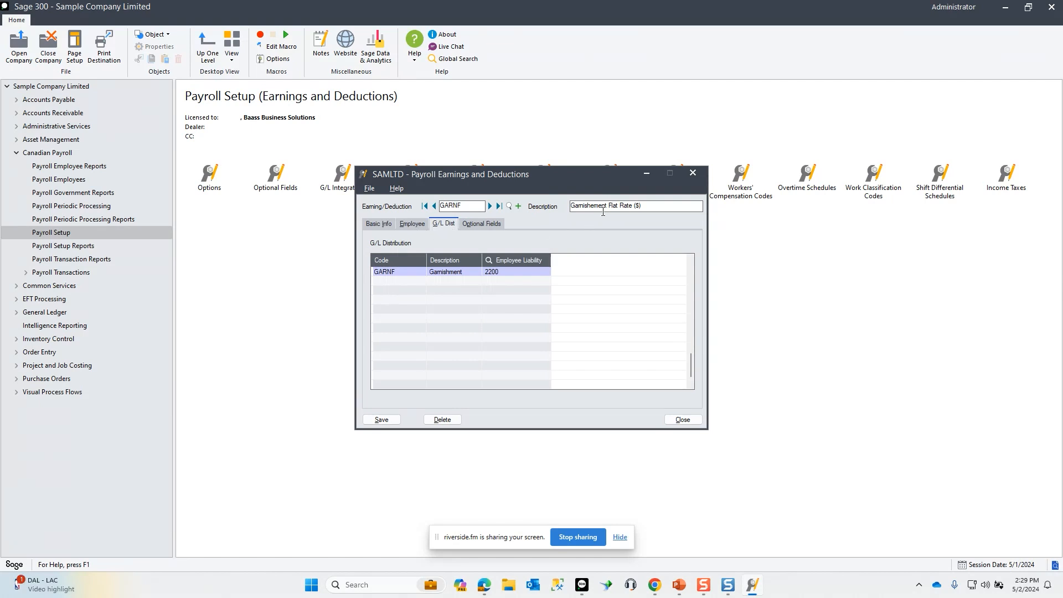
Go to the GARNP percentage-of-base deduction and review its employee percent, calculation base and G/L distribution.
click(490, 206)
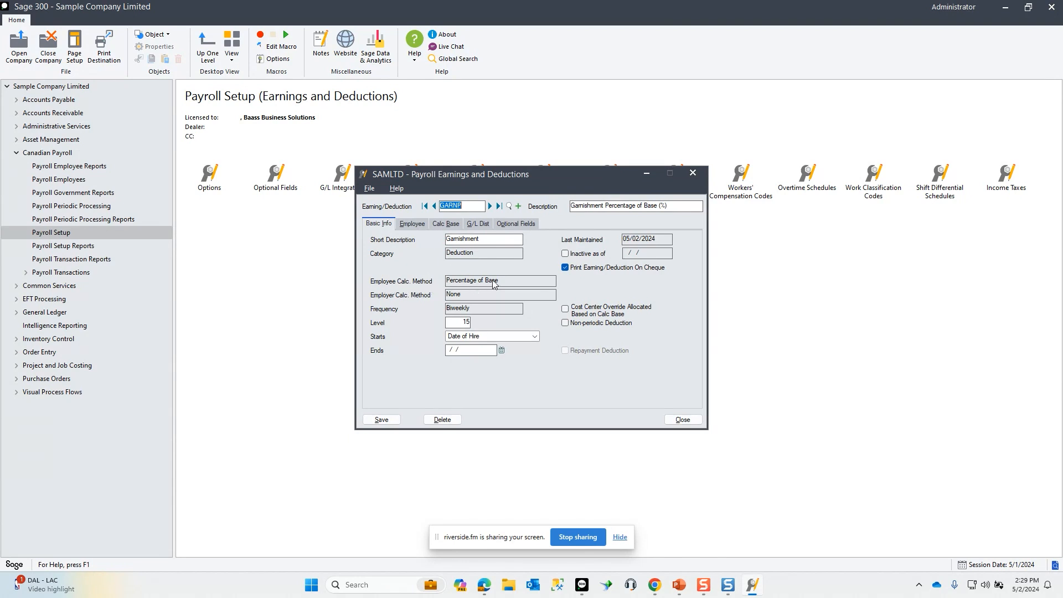
click(412, 224)
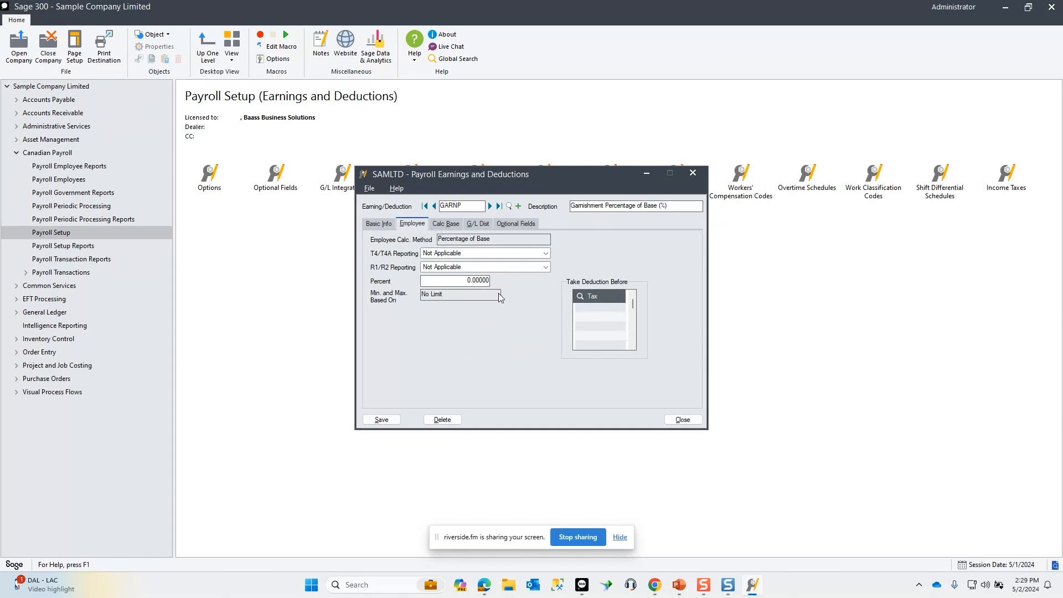
click(490, 281)
click(448, 225)
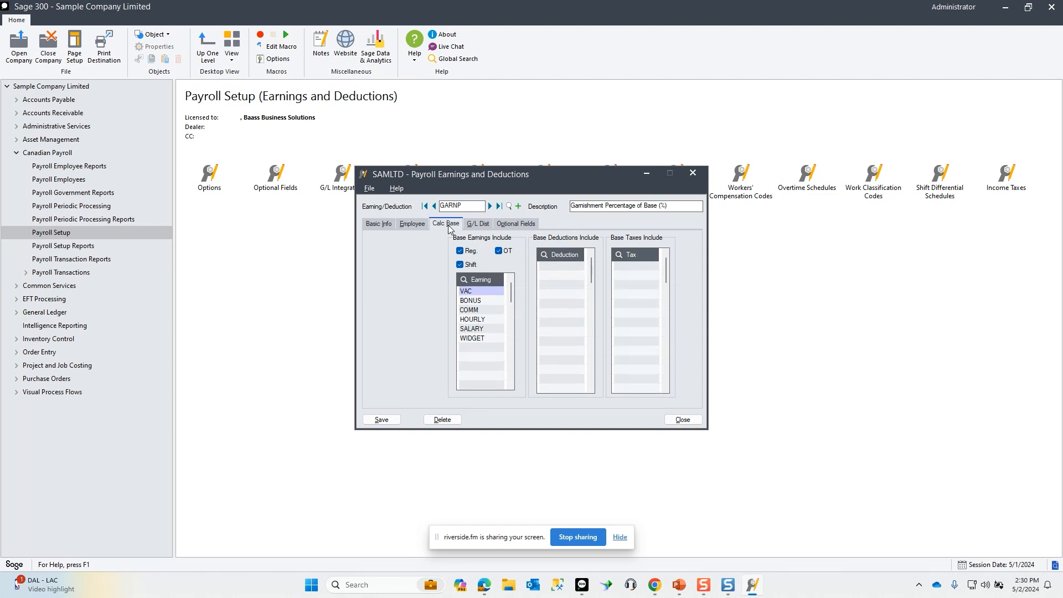
click(483, 225)
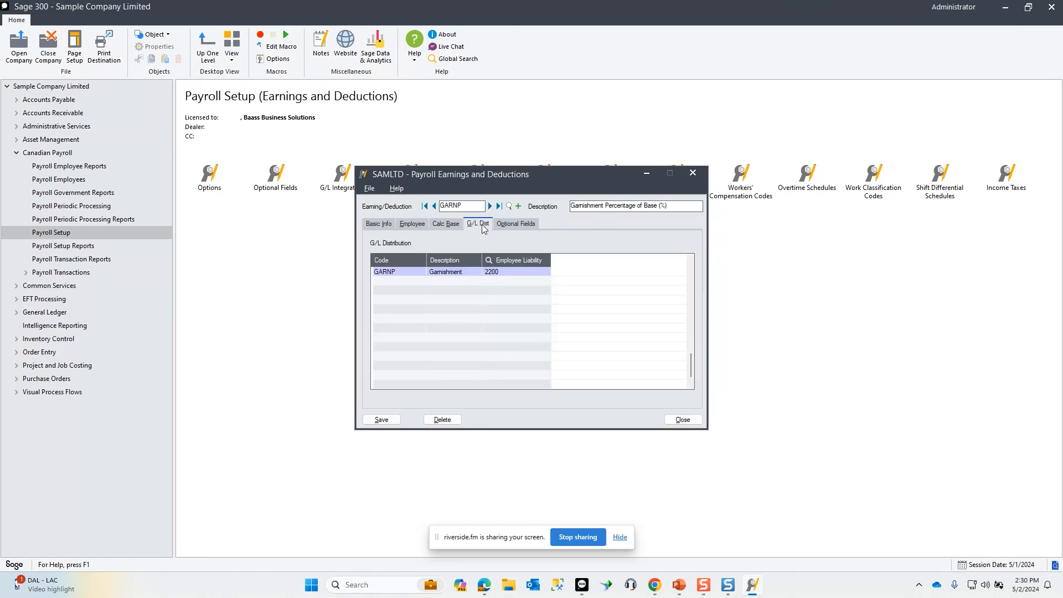
Go to the GARNPN percentage-on-net deduction and review its basic information, employee percent and calculation base.
click(490, 206)
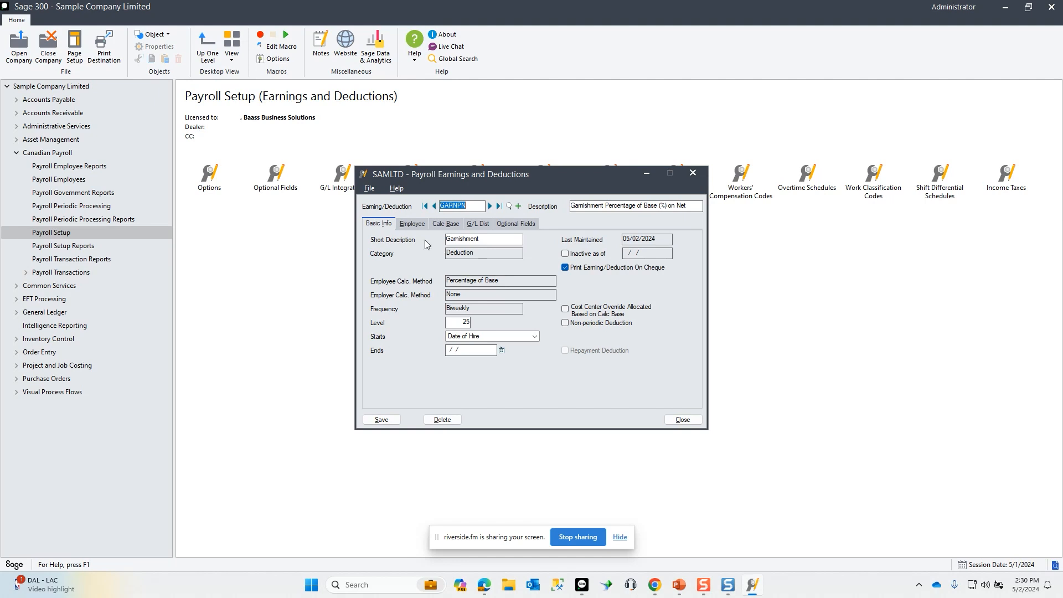
click(413, 227)
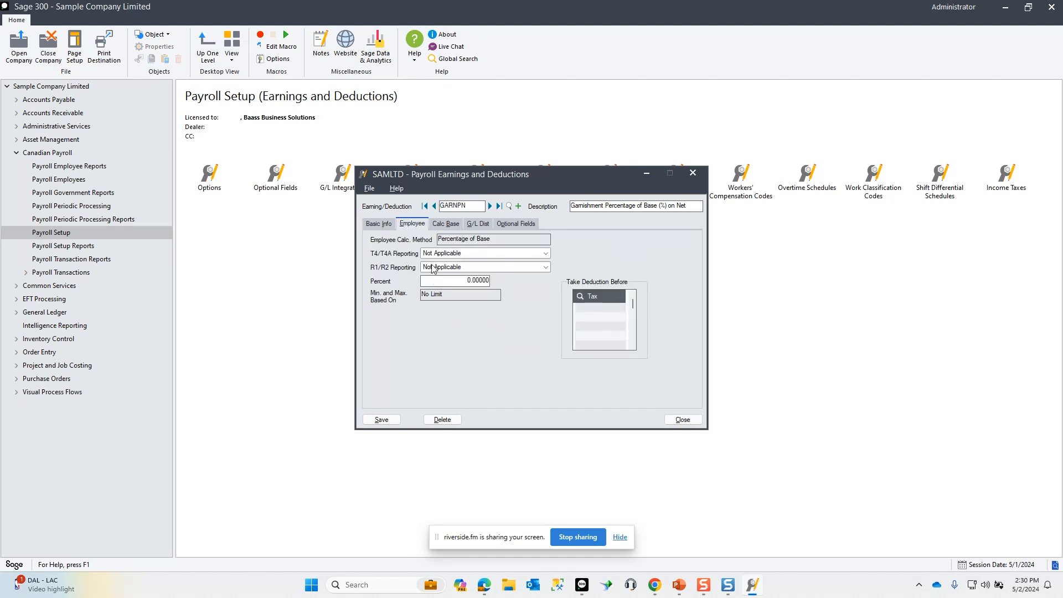
drag(466, 281, 477, 282)
click(447, 226)
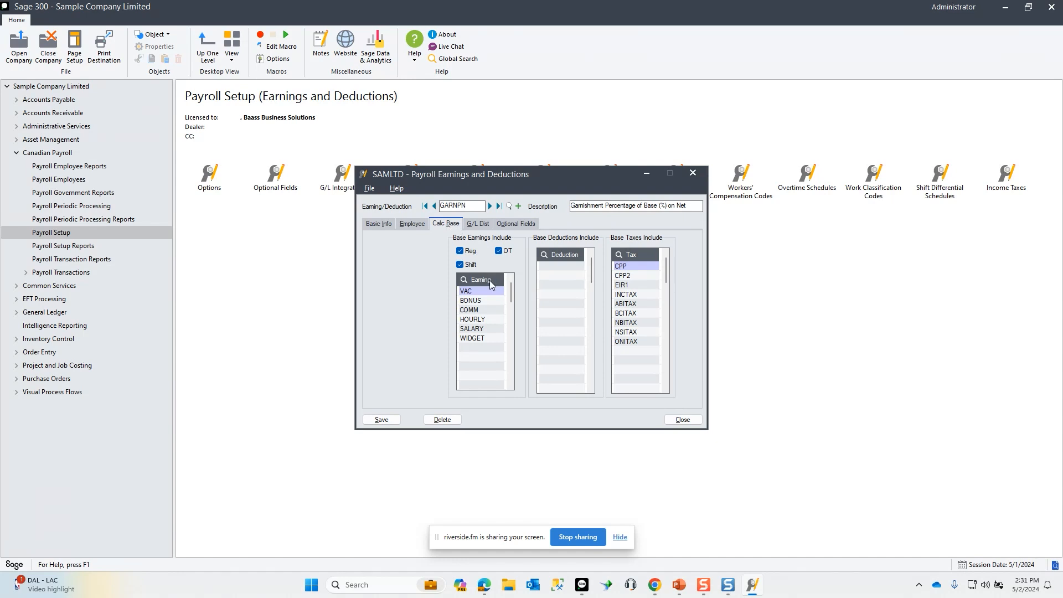
Examine the earnings and taxes included in the GARNPN calculation base, and close the earnings and deductions setup.
click(467, 301)
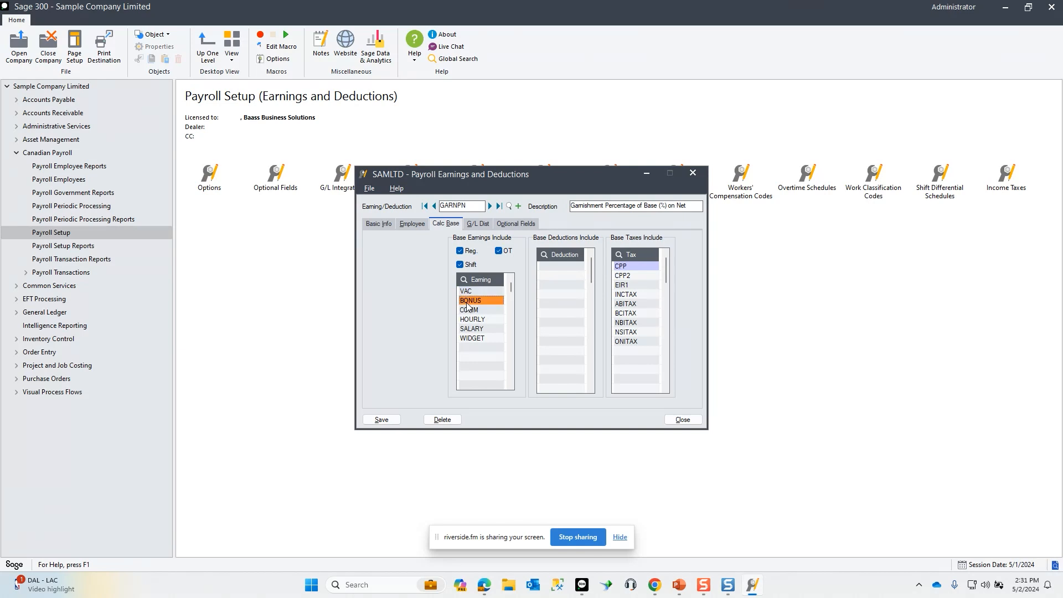
click(470, 311)
click(470, 320)
click(471, 329)
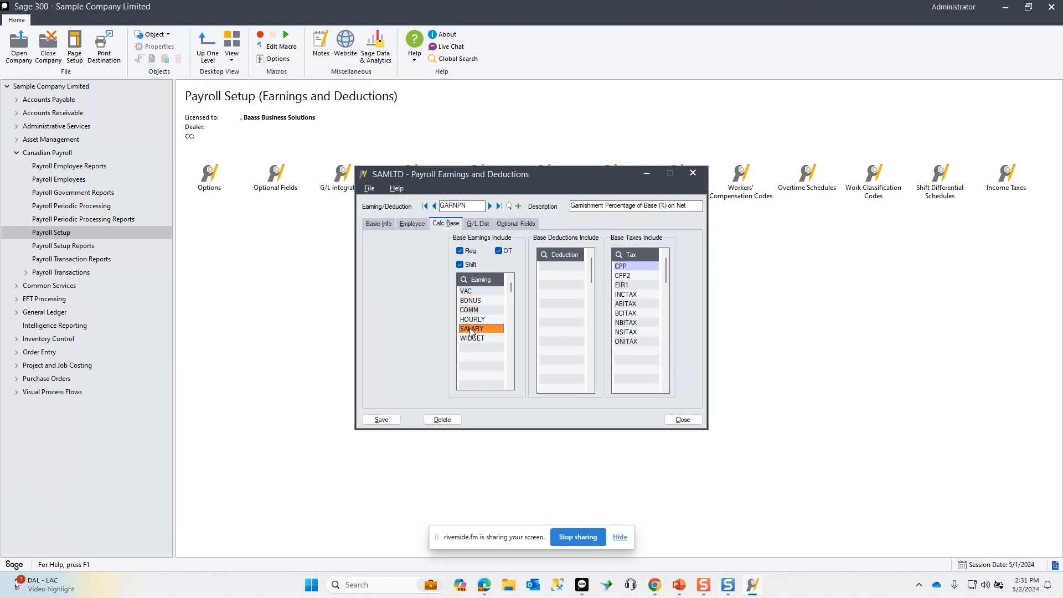
click(470, 339)
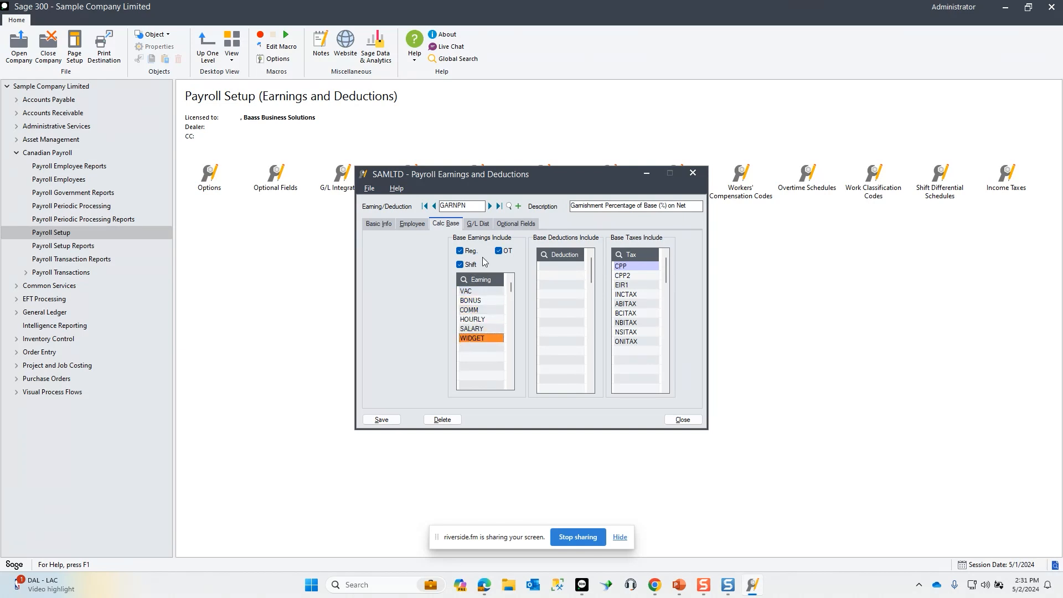
click(627, 268)
click(627, 285)
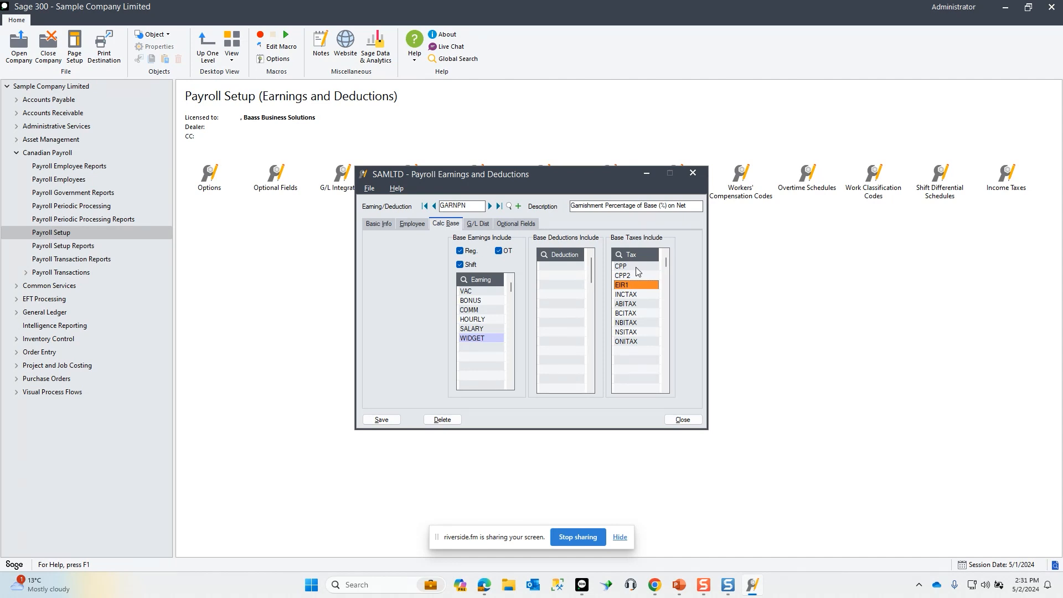
click(693, 173)
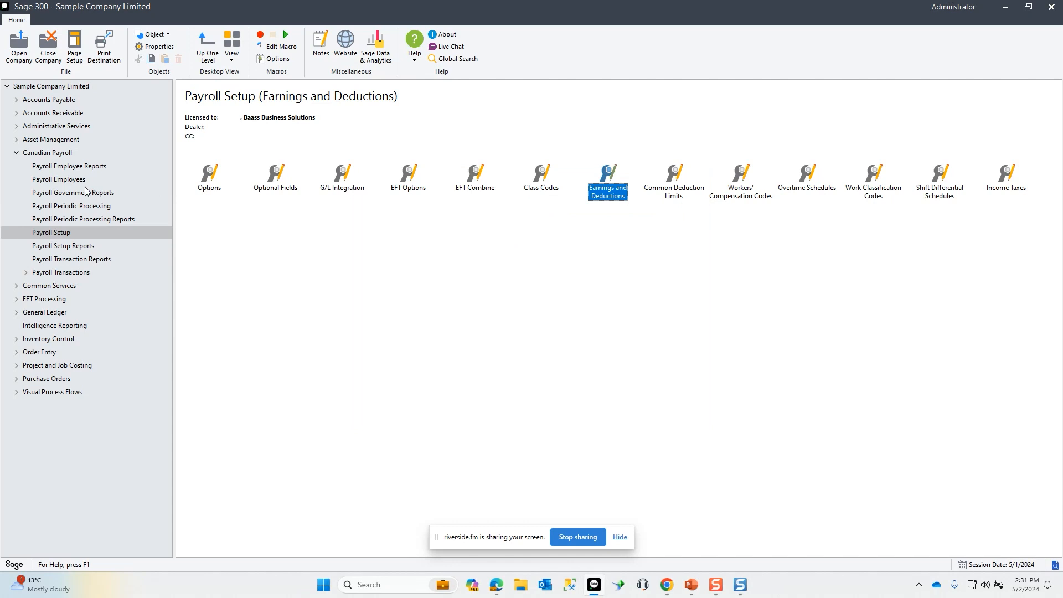
Open the payroll employee records and check the GARNP deduction and its employee rate in the first employee's pay settings.
click(71, 184)
double_click(209, 176)
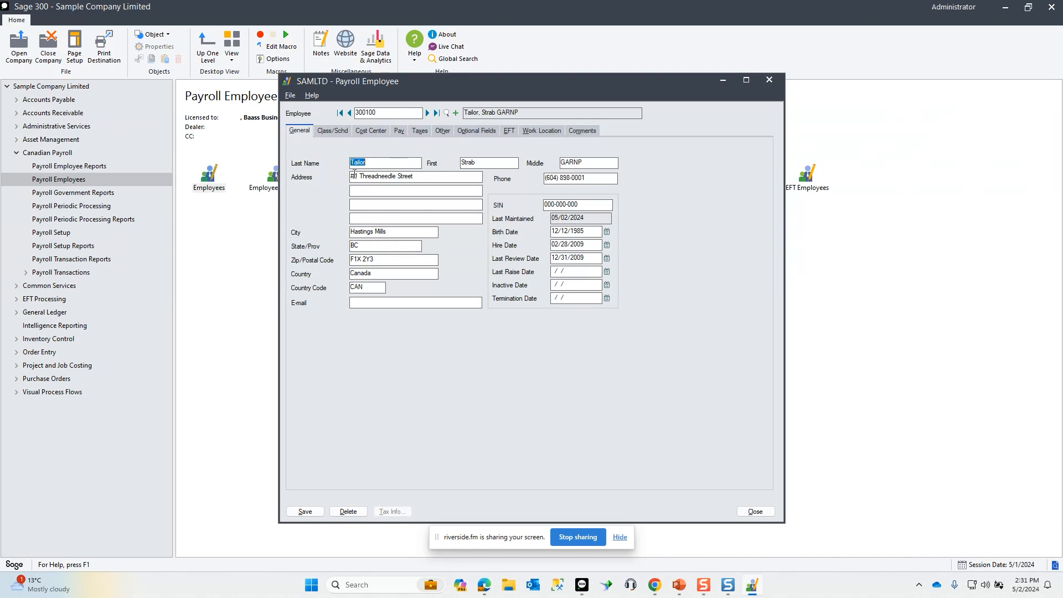
click(400, 132)
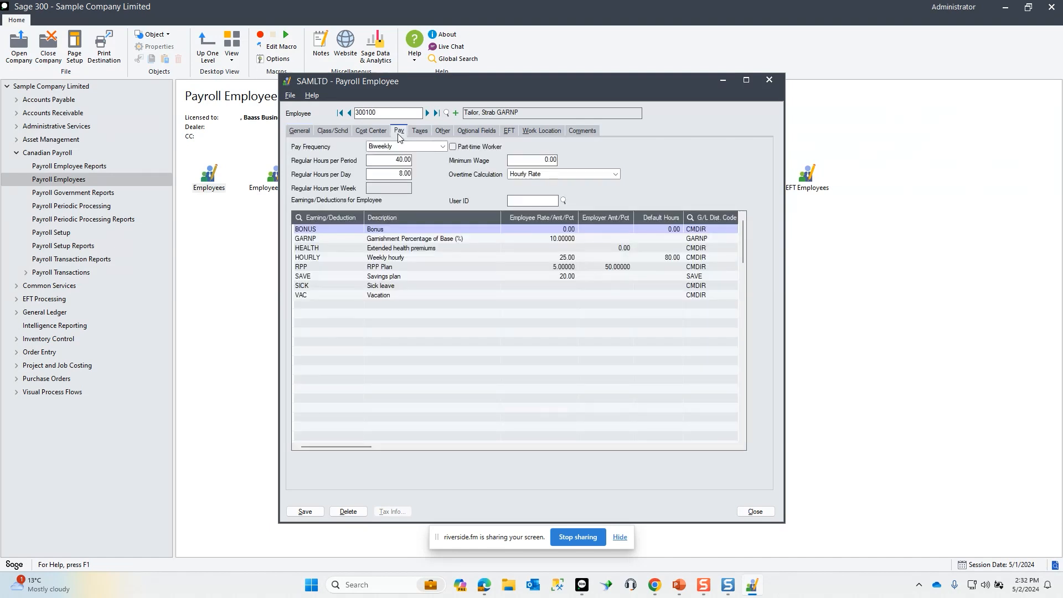
click(394, 240)
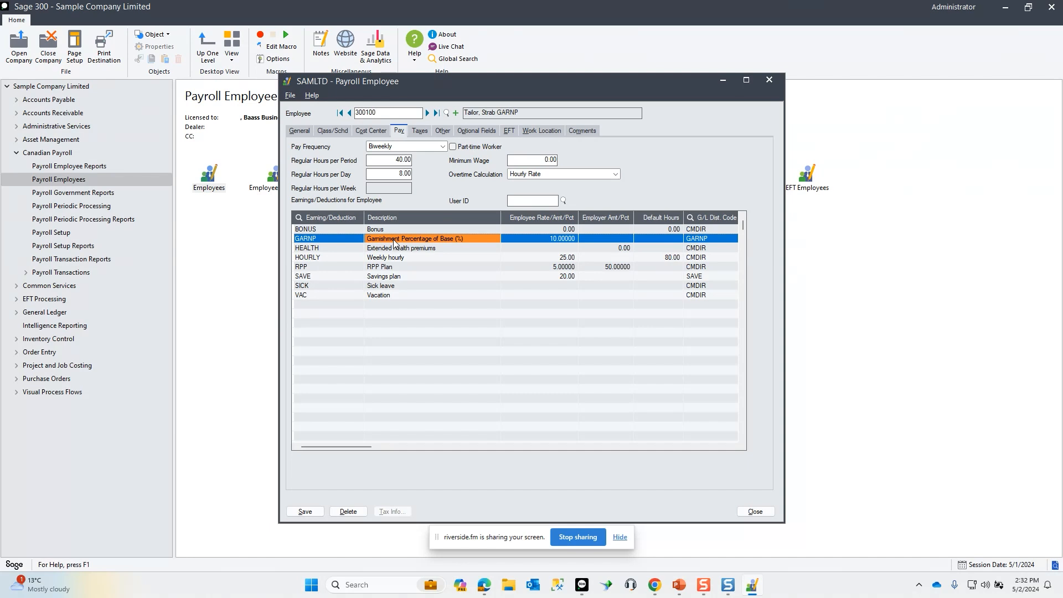
click(546, 243)
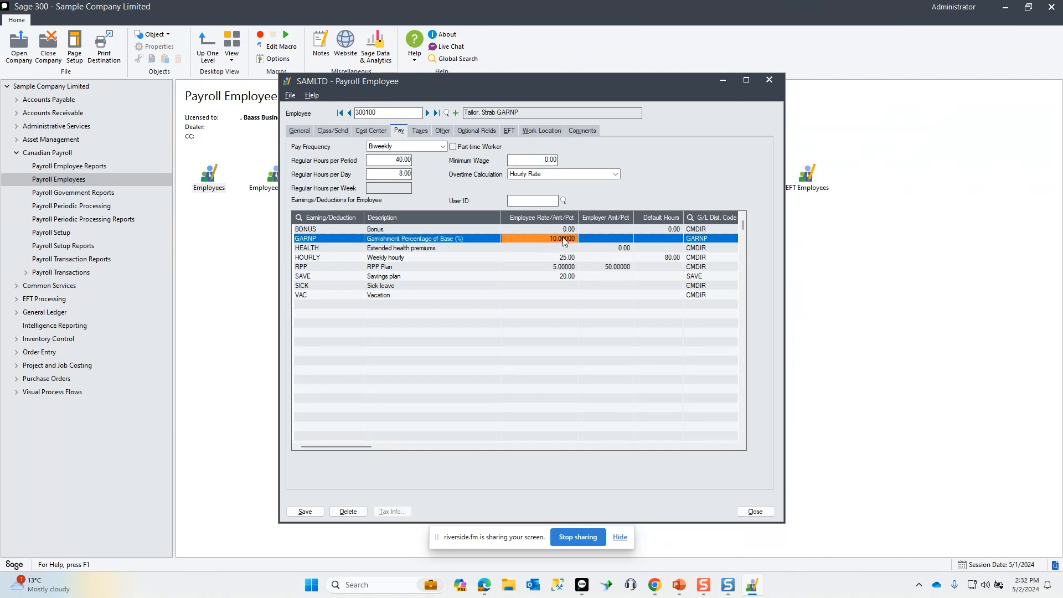
Review the garnishment deductions in the pay settings of the next two employees, starting with the GARNF flat rate.
click(427, 113)
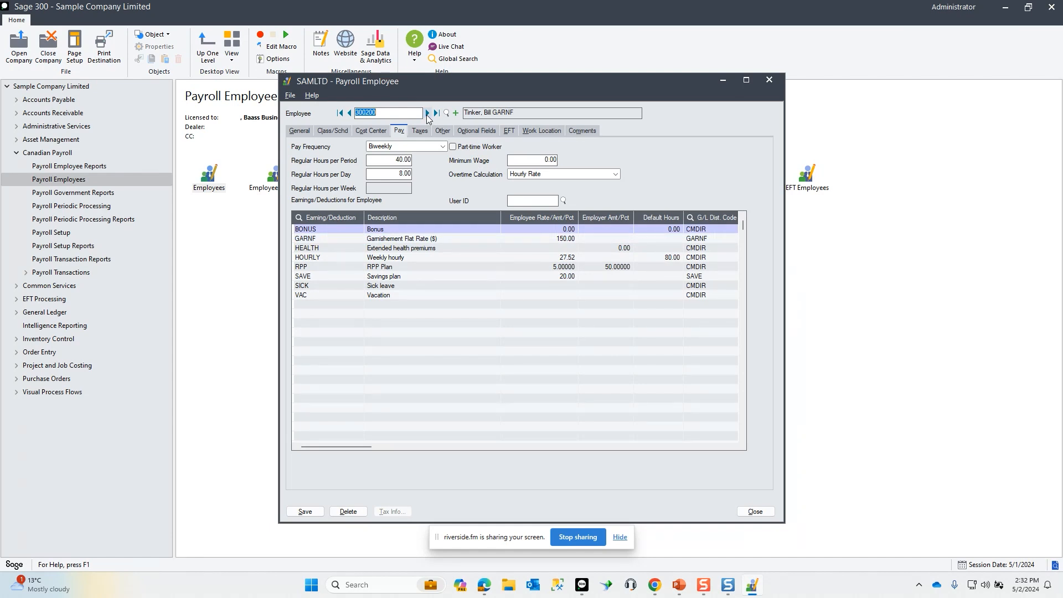
click(408, 239)
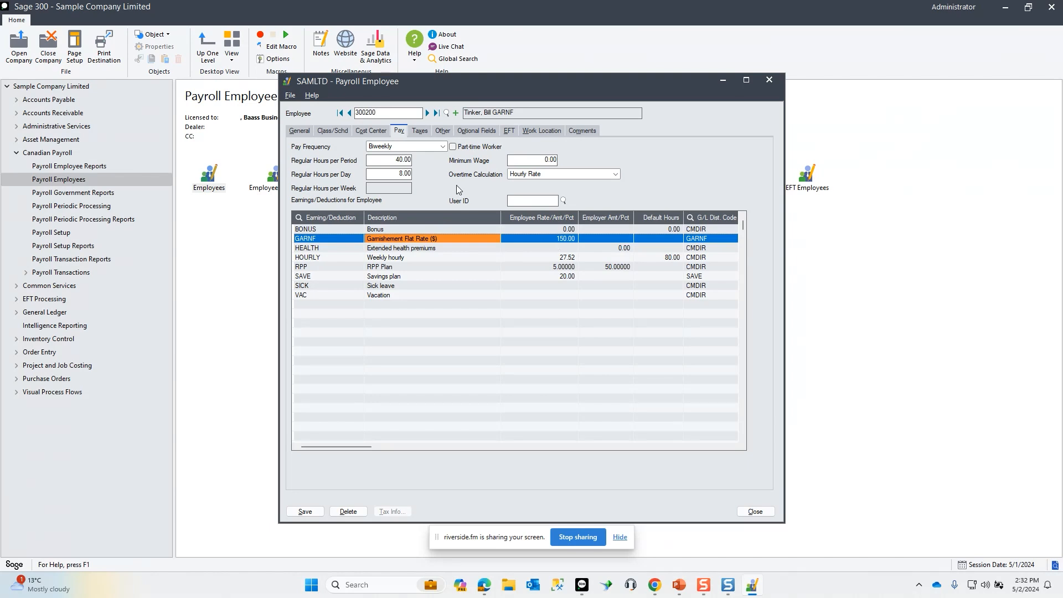
click(427, 113)
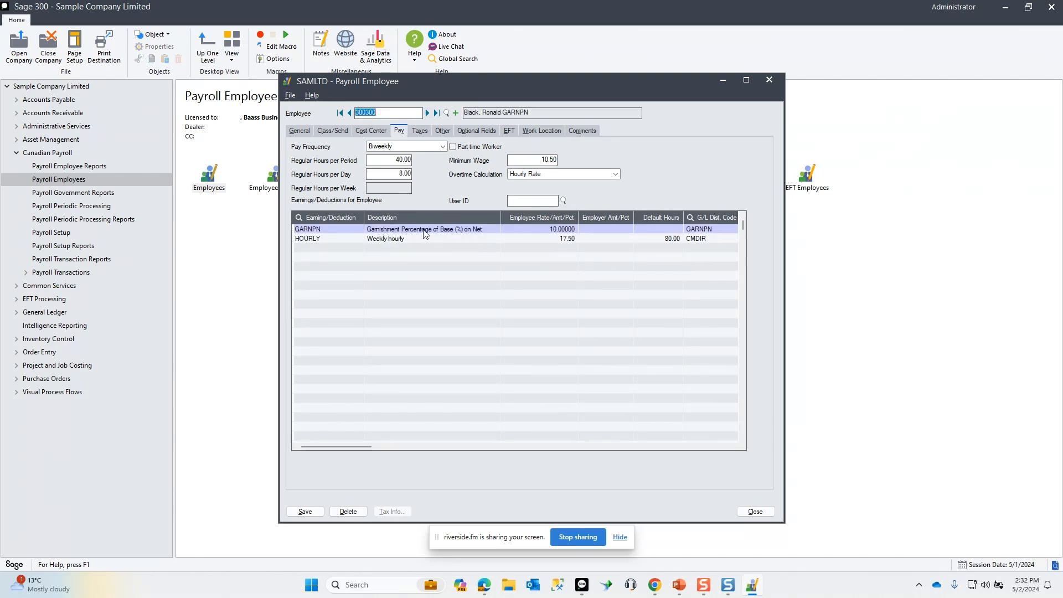
Check the GARNPN employee rate and the next employee's GARN wage-bracket deduction in their pay settings, and close the employee records.
click(554, 230)
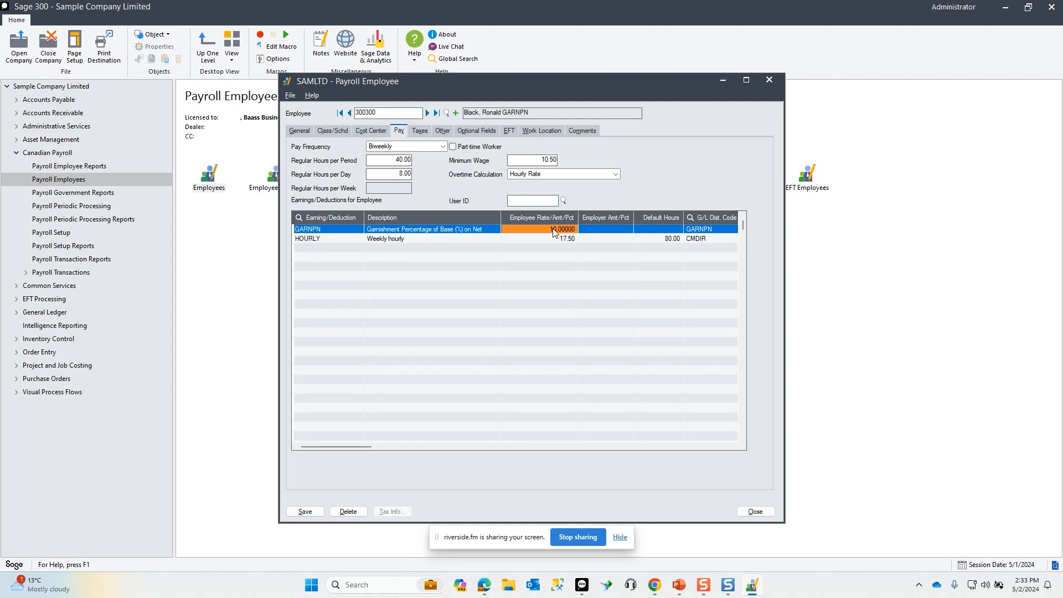
click(427, 113)
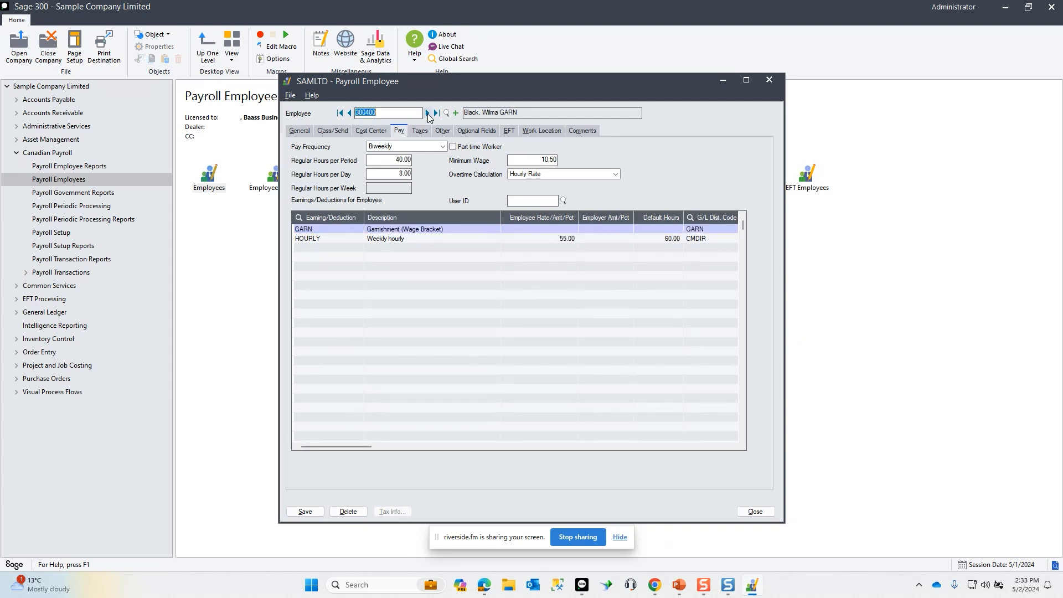
click(411, 231)
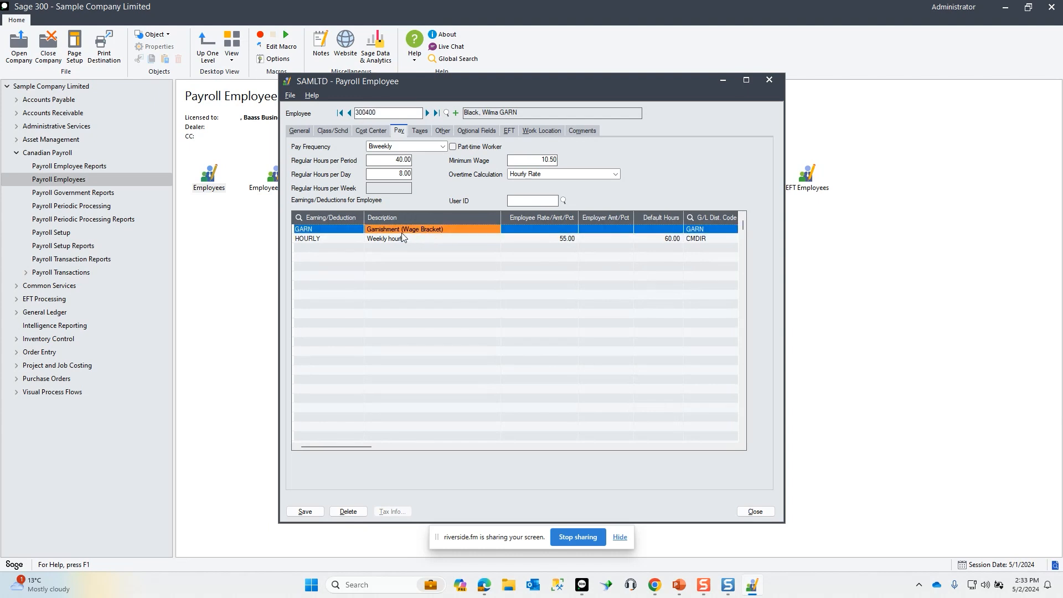
click(542, 230)
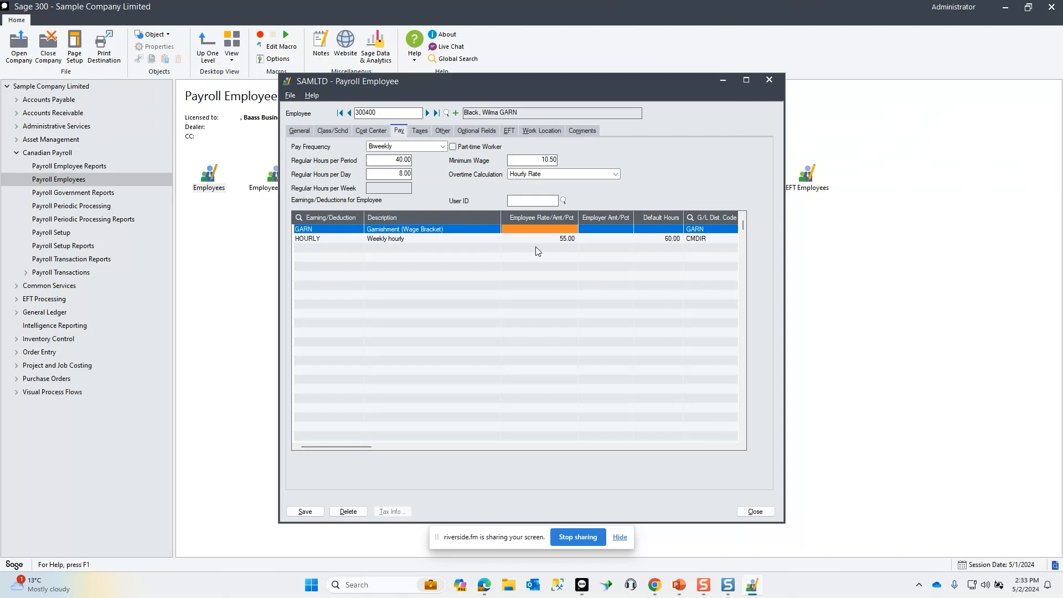
click(769, 80)
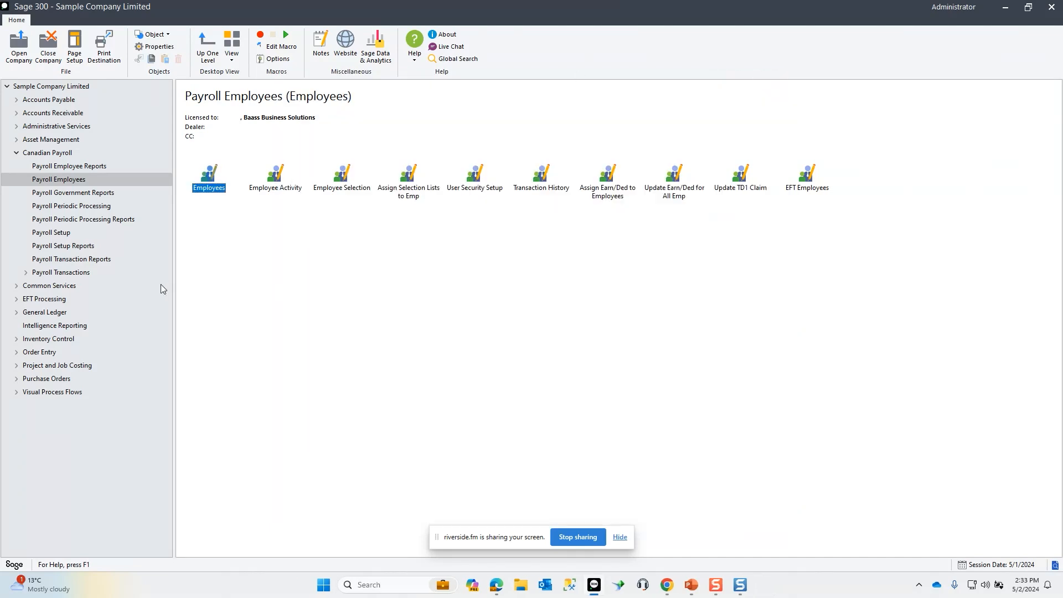
Preview the Pre-Cheque Payroll Register and examine the first employee's total earnings and GARNP deduction.
click(87, 260)
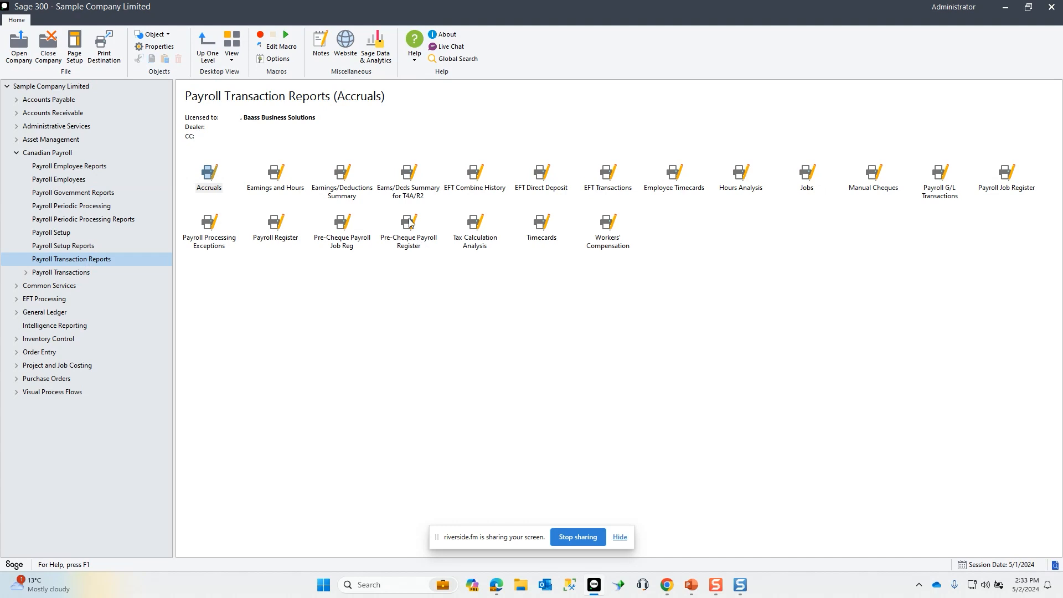
double_click(410, 222)
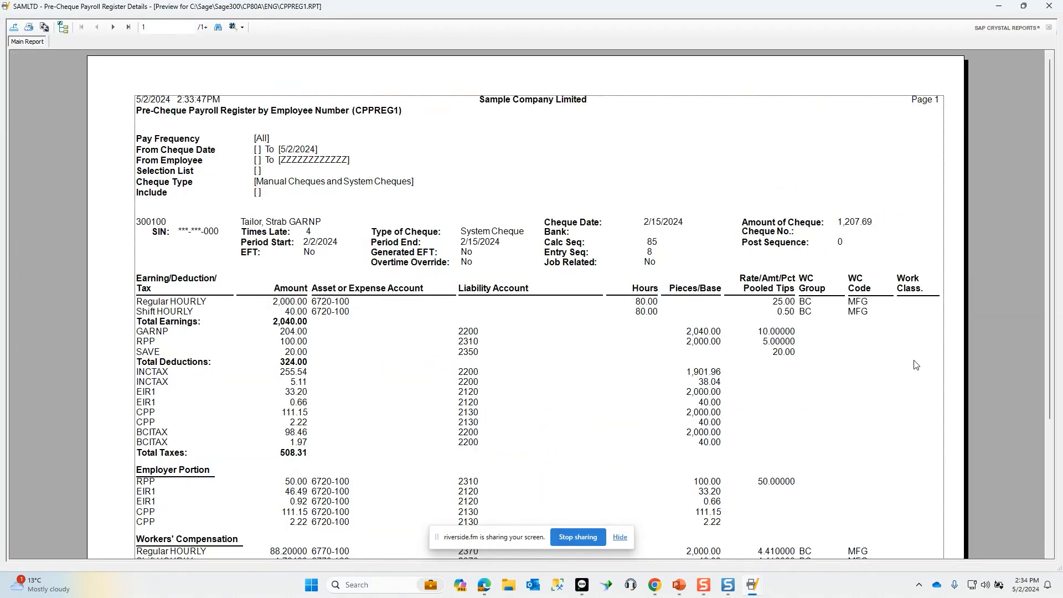
click(174, 344)
click(154, 334)
click(276, 324)
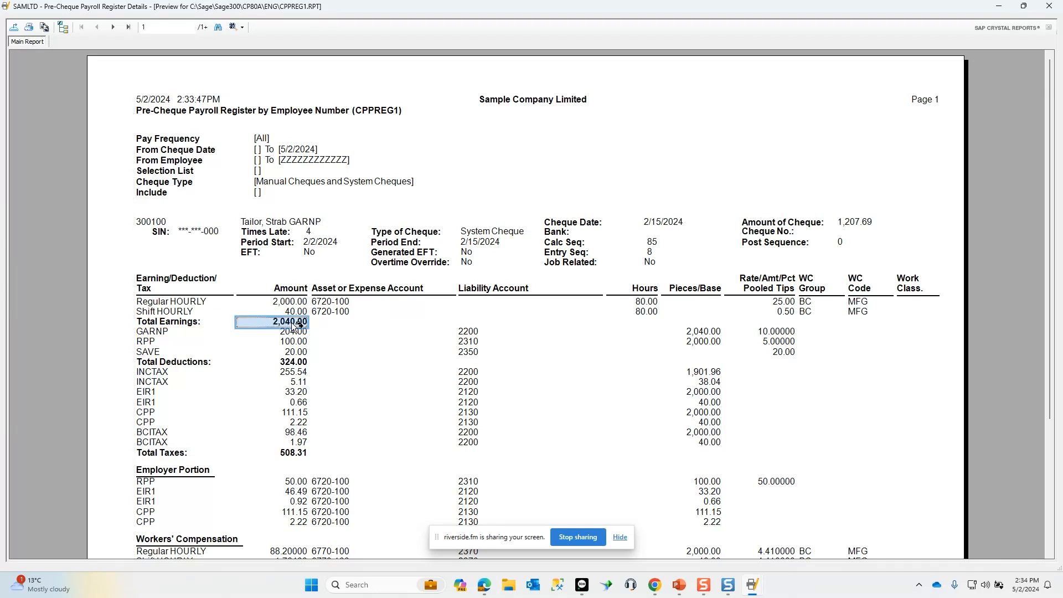
click(283, 334)
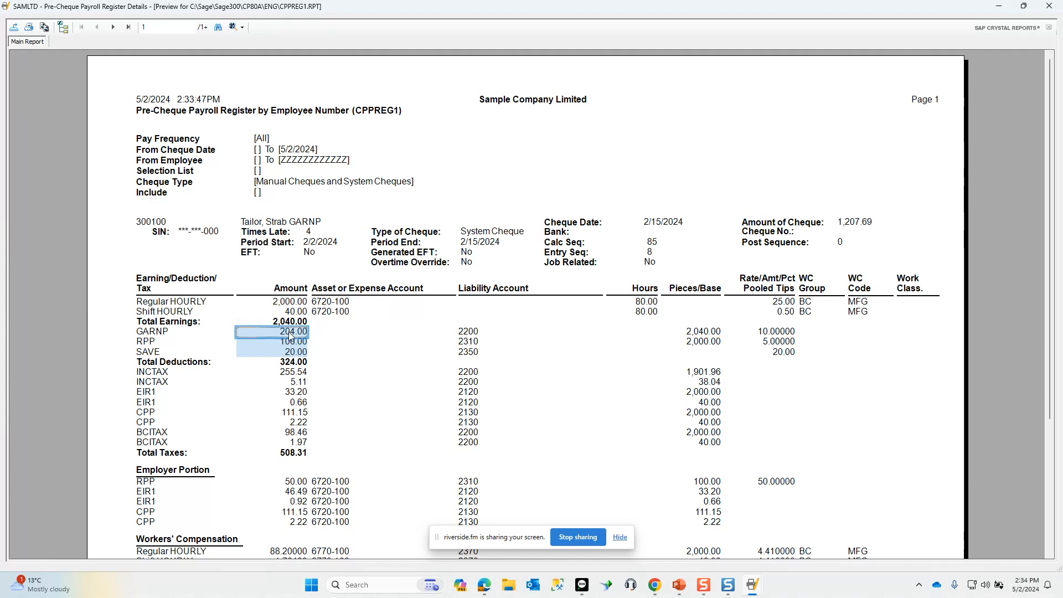
Examine the GARNF flat-rate and GARNPN percentage-on-net deductions on the register's second page.
click(113, 27)
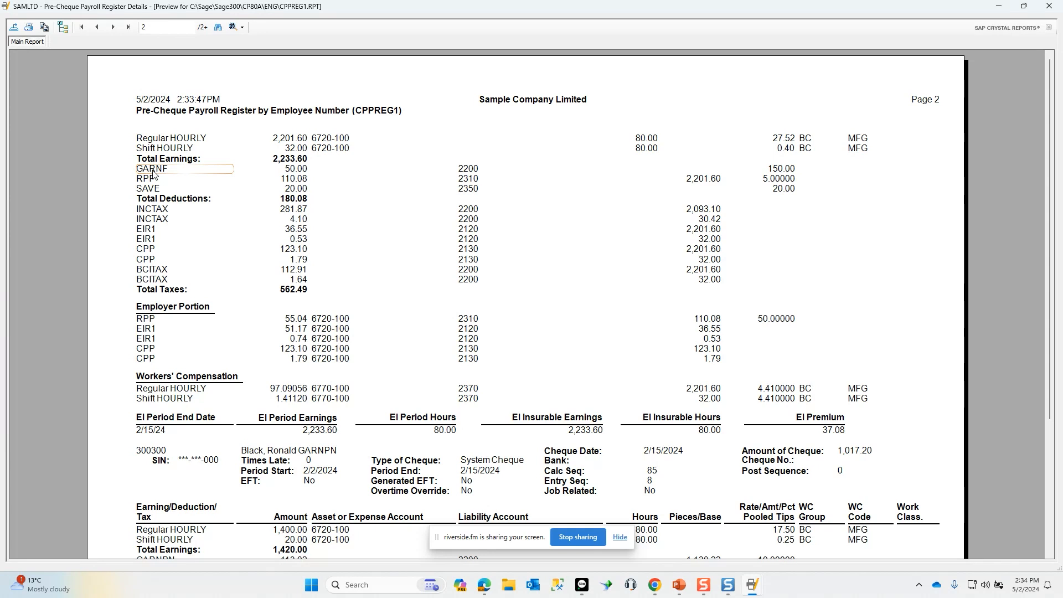
click(299, 173)
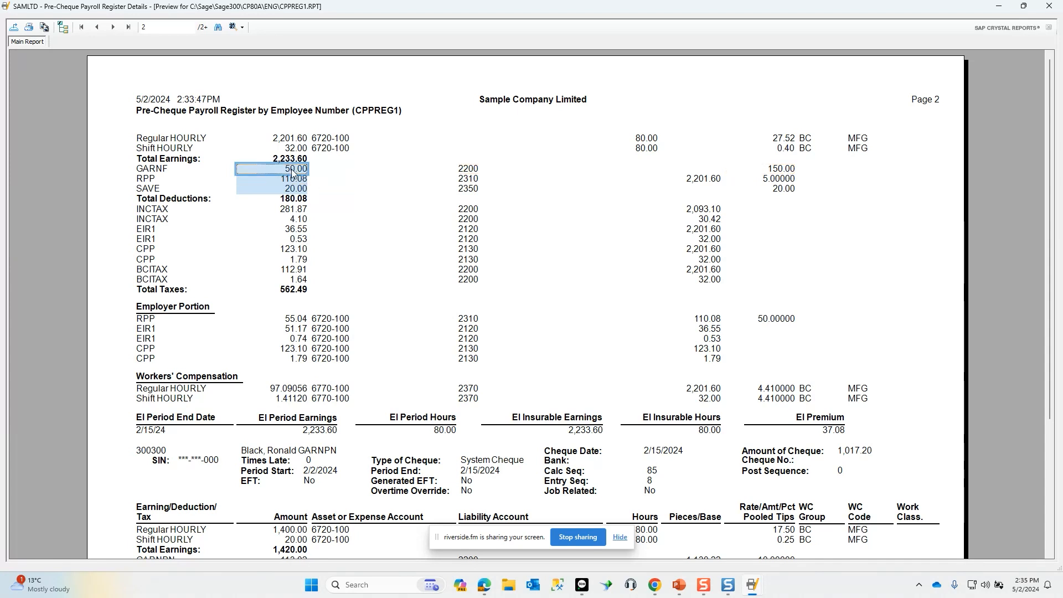
scroll(293, 173, down, 3)
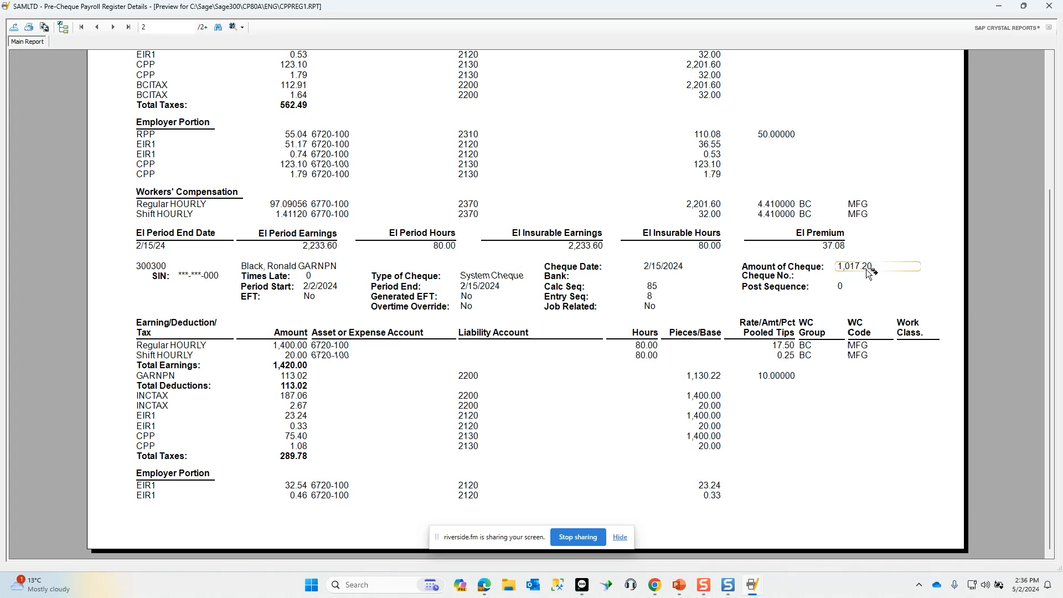
Show the register's group tree and go to the first employee's entry.
click(63, 26)
scroll(338, 172, down, 5)
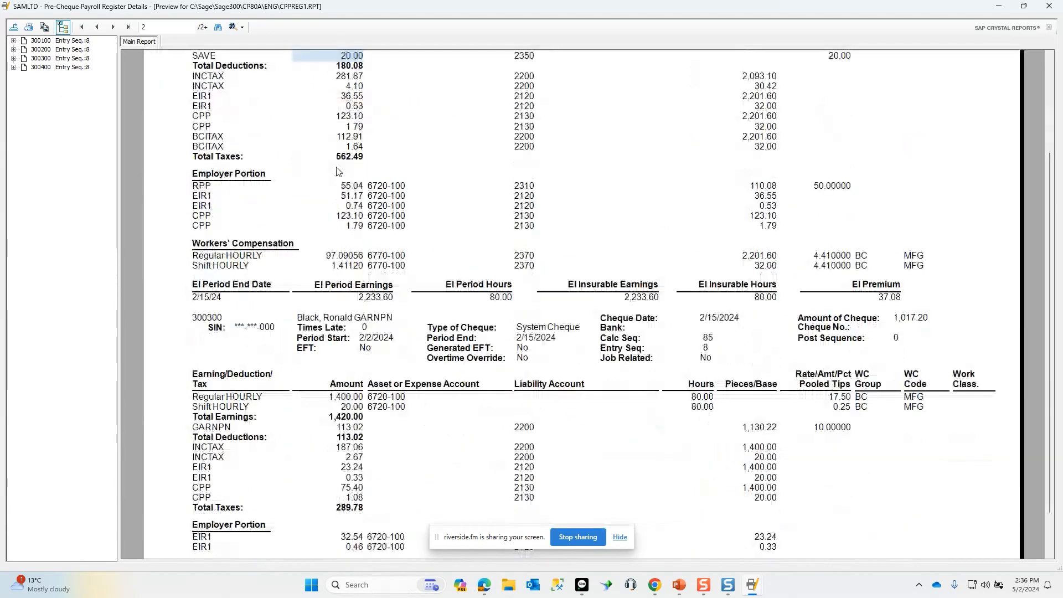
click(40, 40)
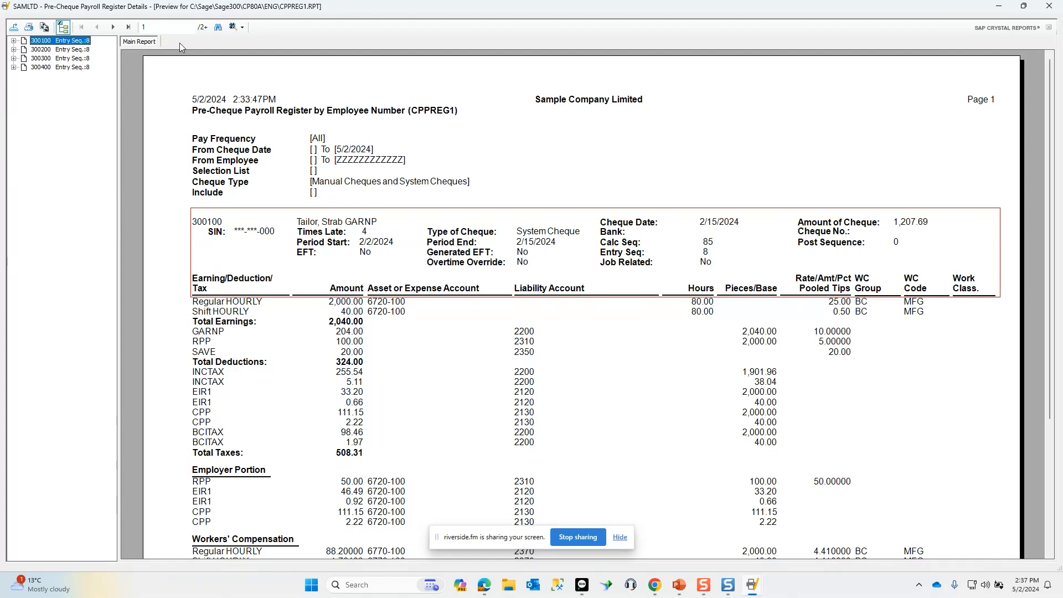
Search the register for GARN through to the last employee's entry, and examine the wage-bracket deduction there.
click(218, 27)
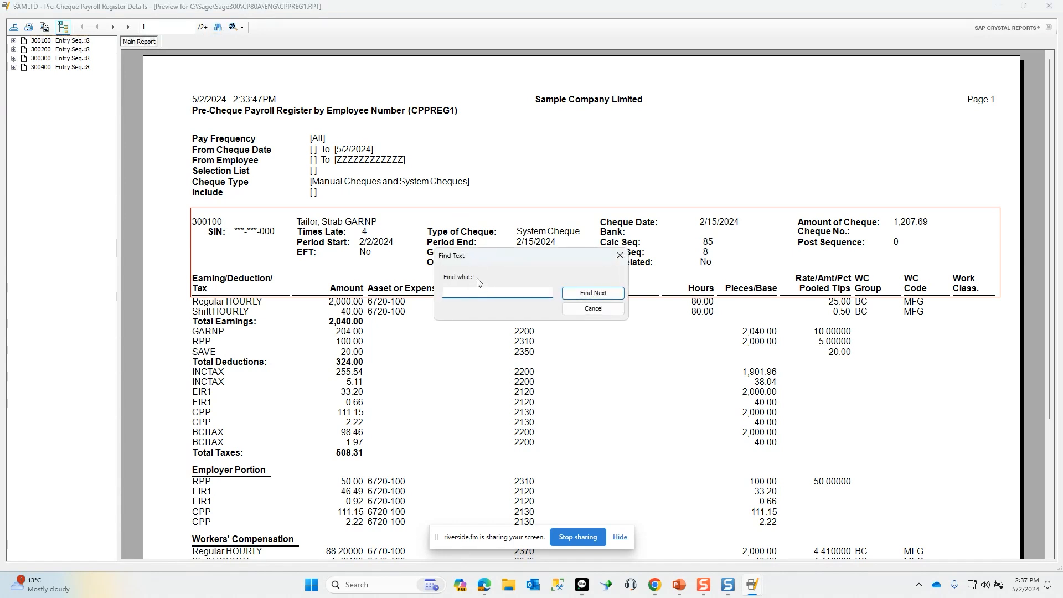
text(GARN)
click(595, 294)
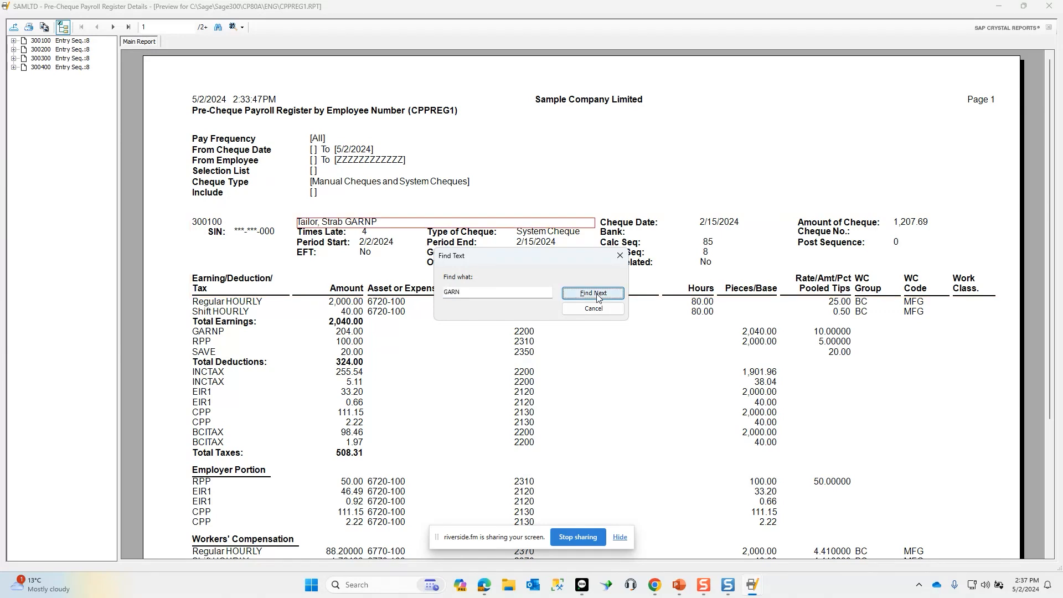
click(596, 295)
click(598, 298)
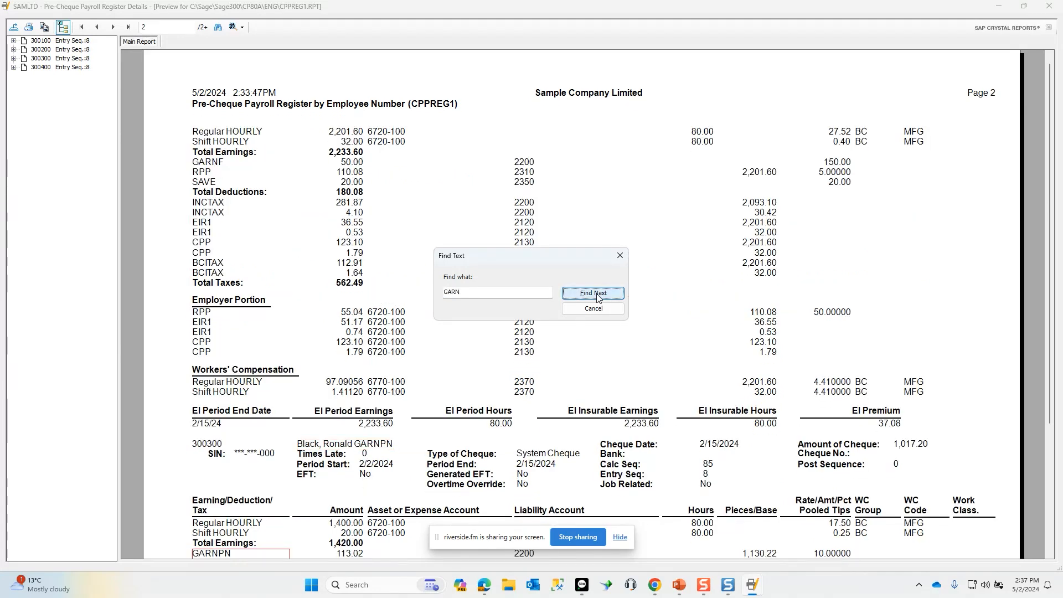
click(598, 298)
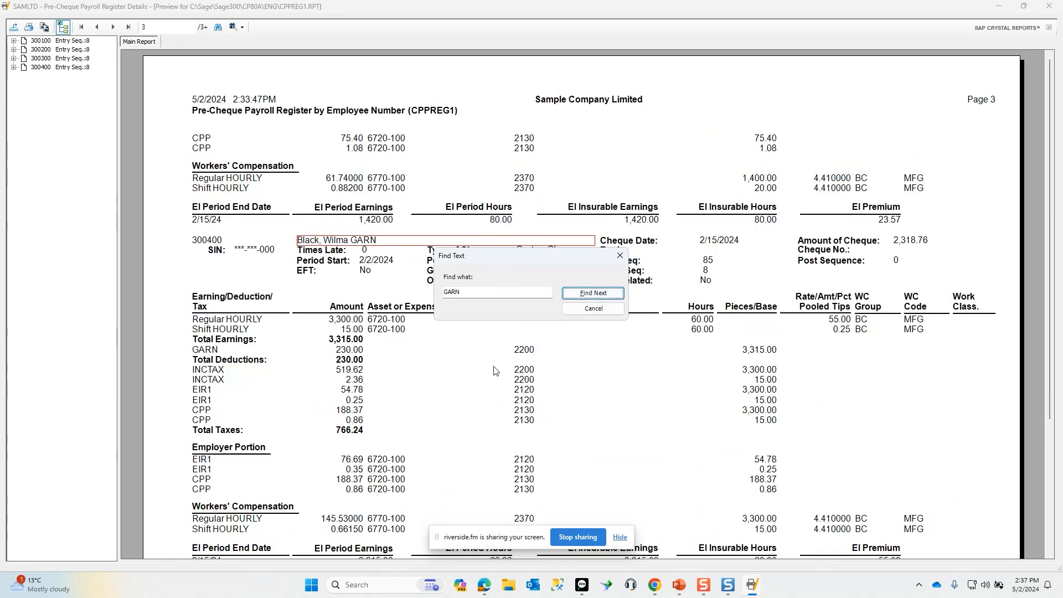
click(621, 255)
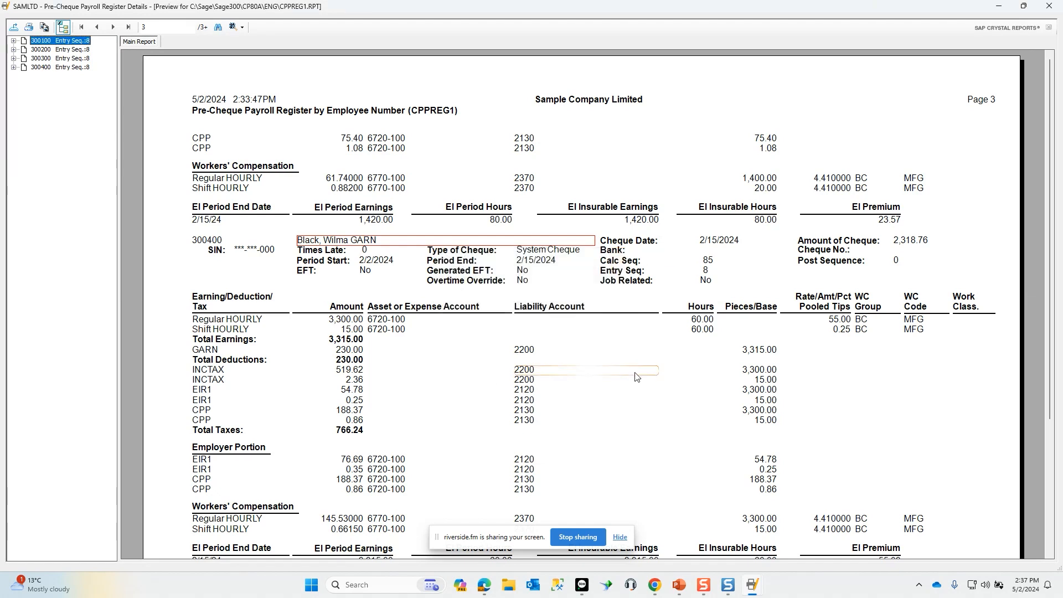
scroll(637, 376, down, 3)
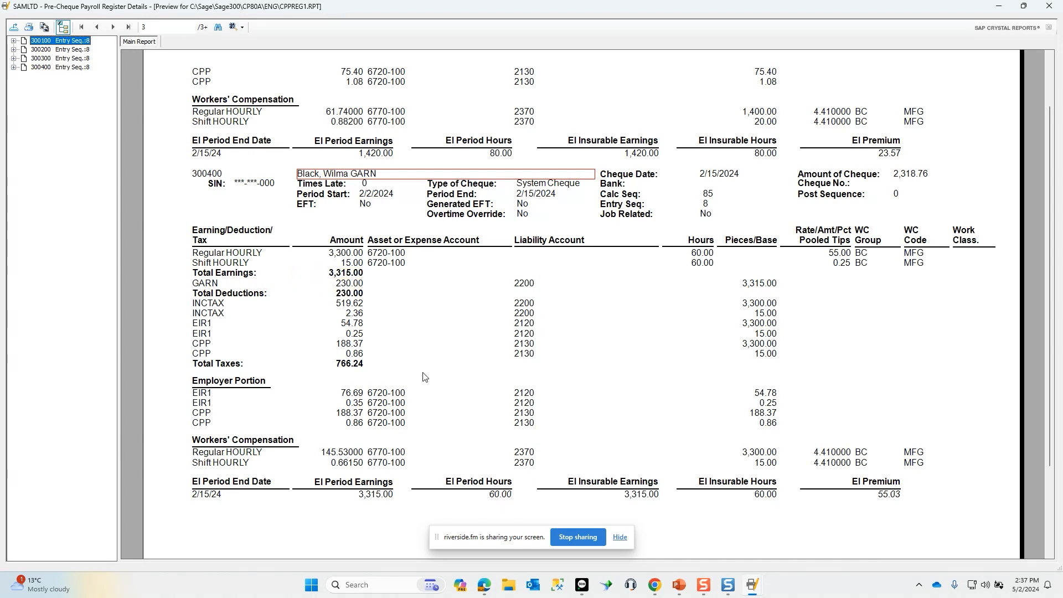
Open the payroll earnings and deductions setup and examine the GARN wage bracket from 3,000.01 to 5,000.00.
click(583, 588)
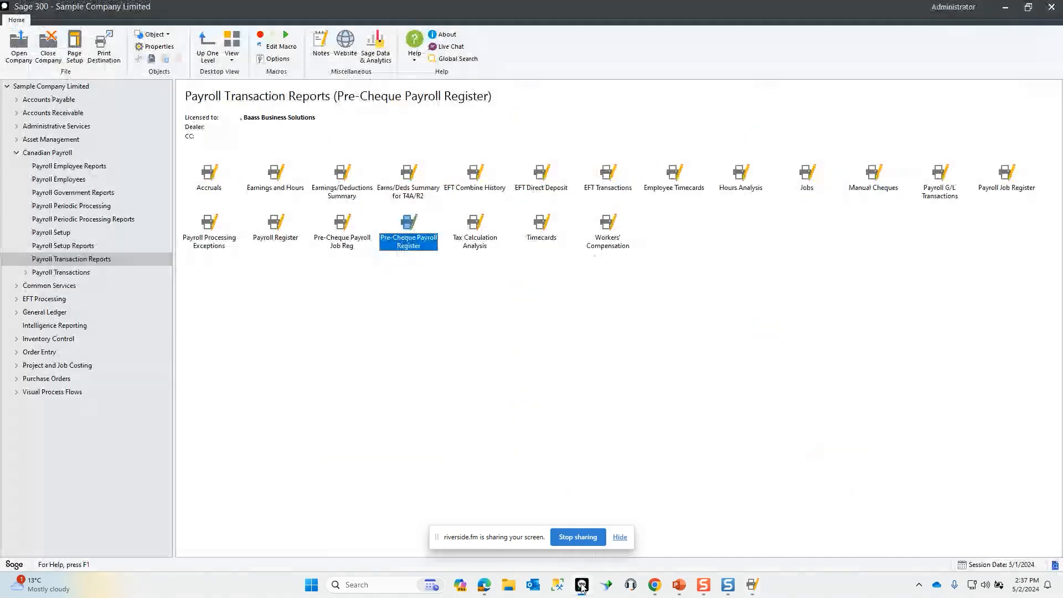
click(58, 235)
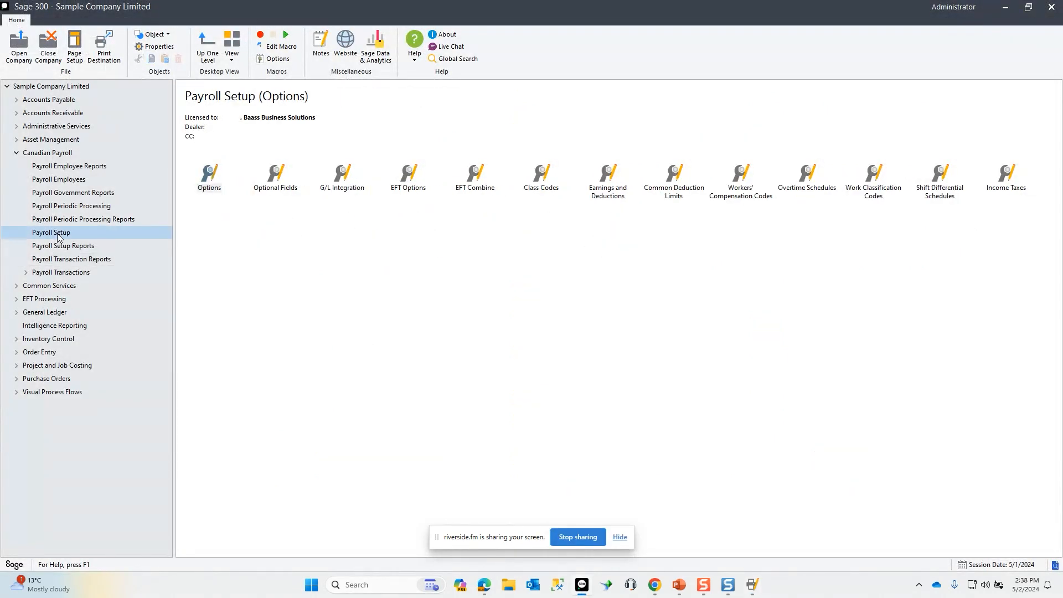
double_click(607, 172)
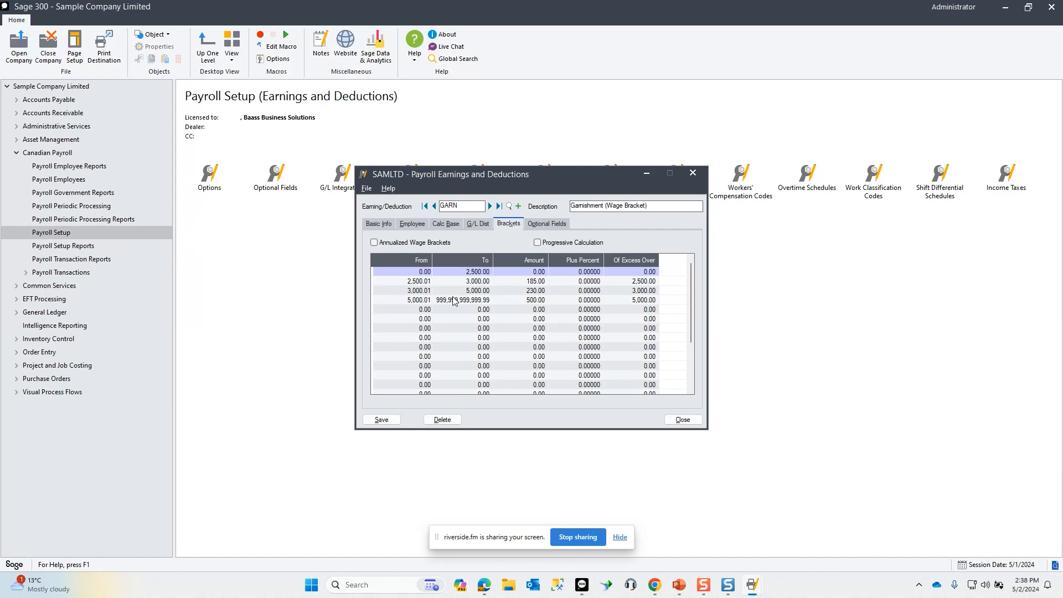
click(413, 294)
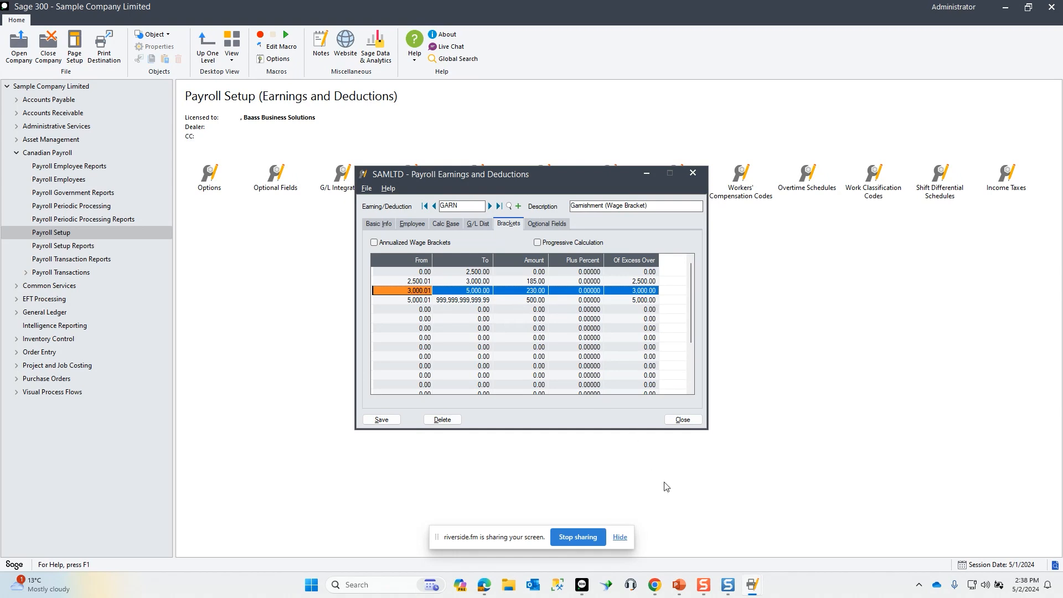
Return to the register preview and check the GARN deduction amount against the wage bracket.
mouse_move(752, 586)
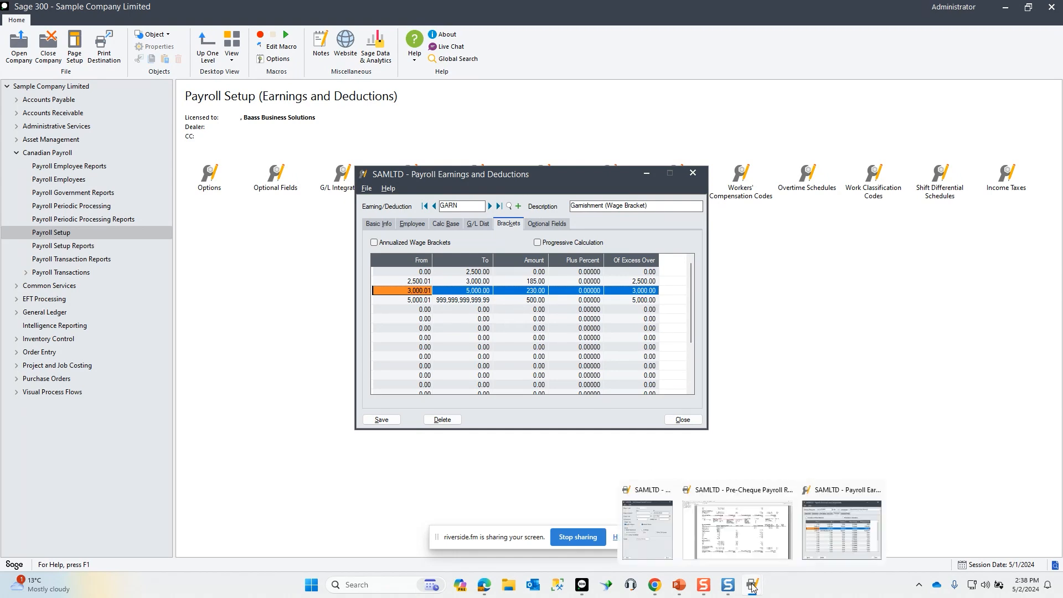
click(754, 550)
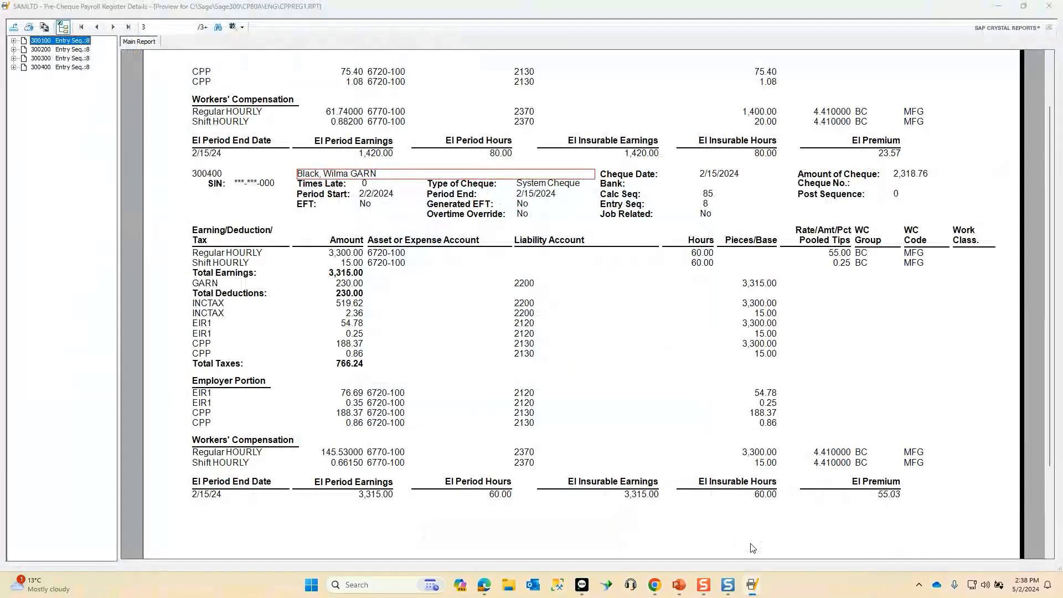
click(350, 283)
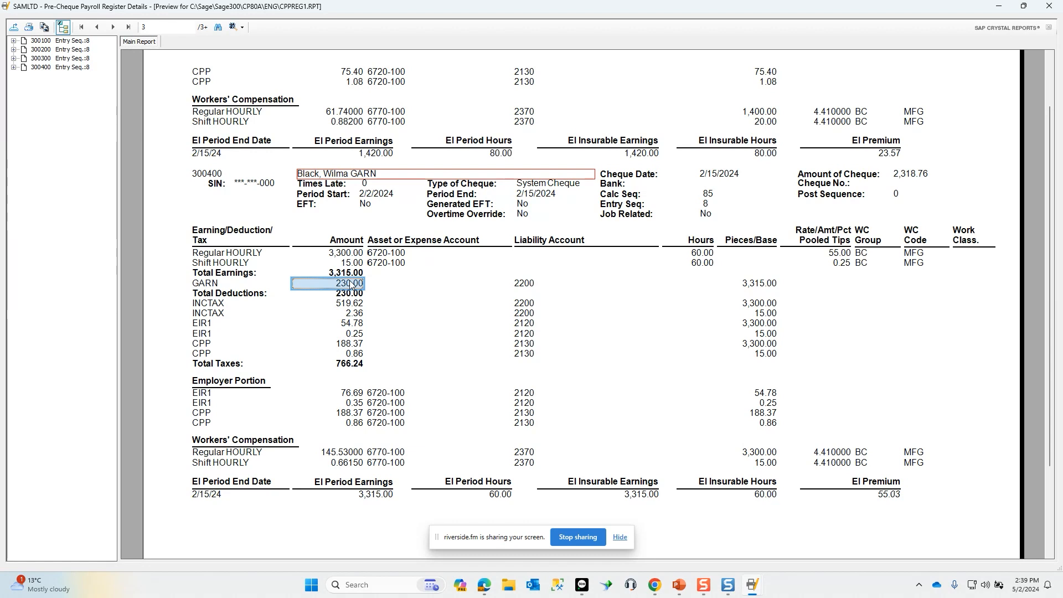
Go back to the GARN bracket table and examine the brackets starting at 2,500.01 and 5,000.01.
mouse_move(755, 589)
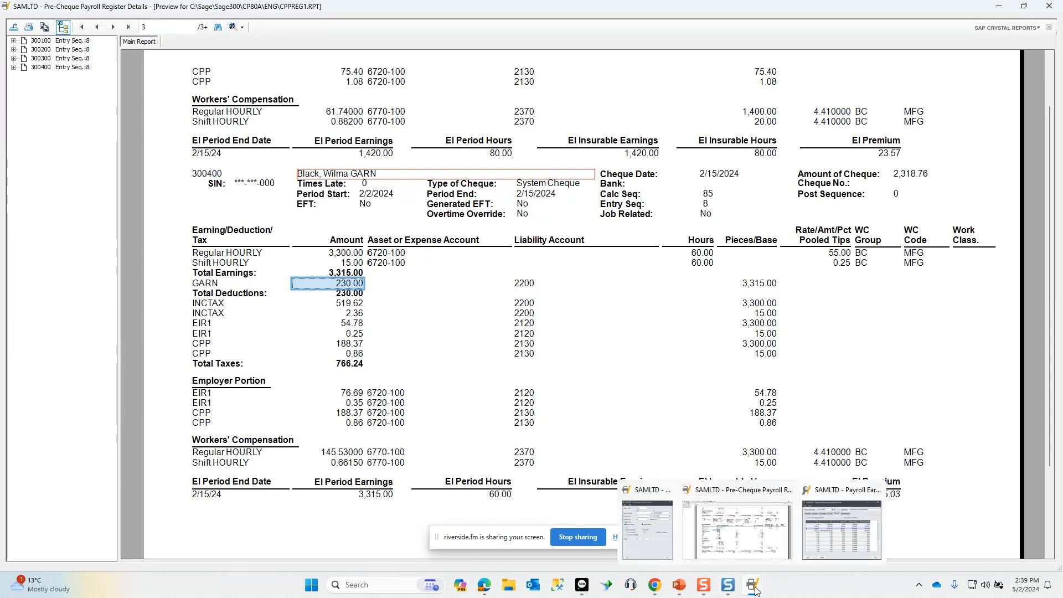
click(842, 546)
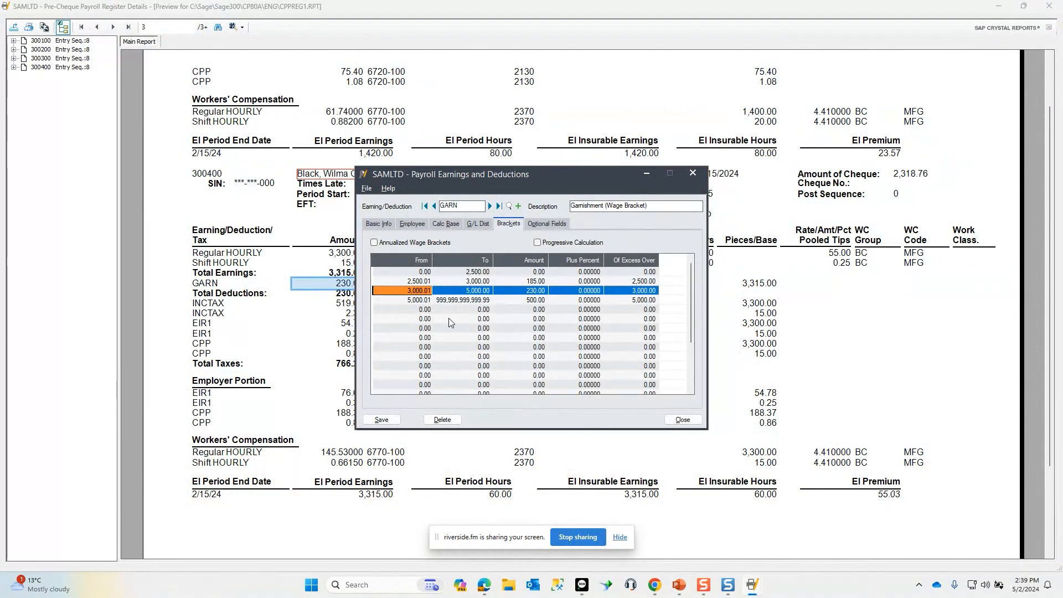
click(419, 281)
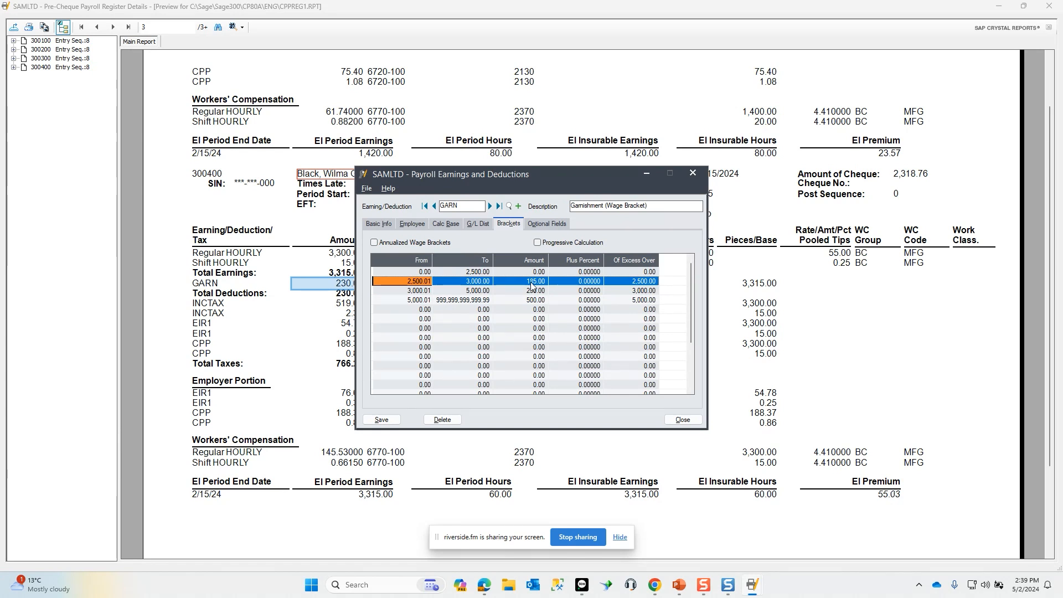
click(525, 304)
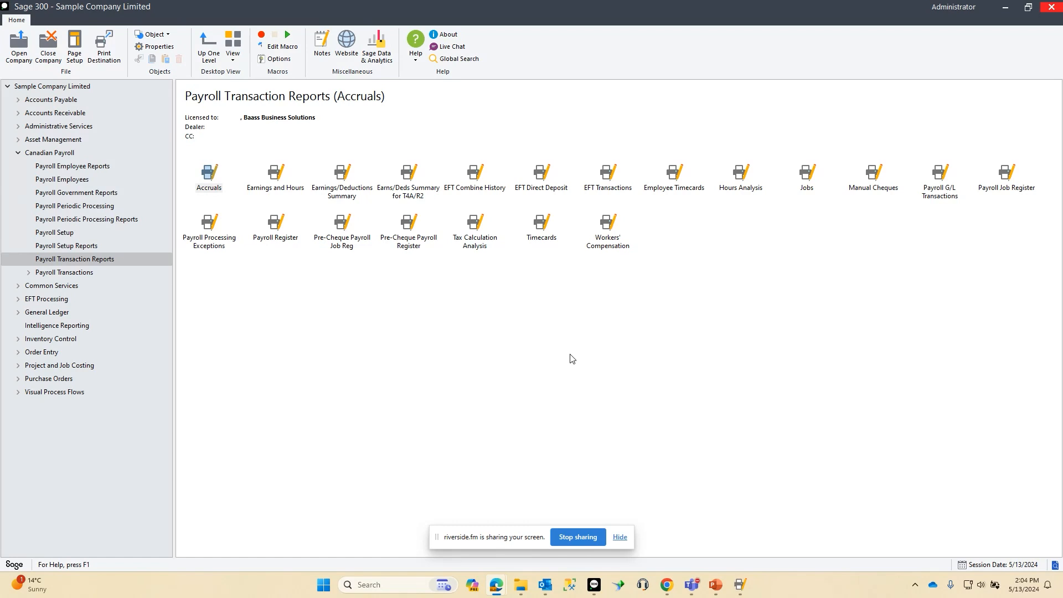
Run the Earnings/Deductions Summary for deductions GARN to GARNPN, dated 01/01/2024 to 05/13/2024 and sorted by employee number.
click(90, 262)
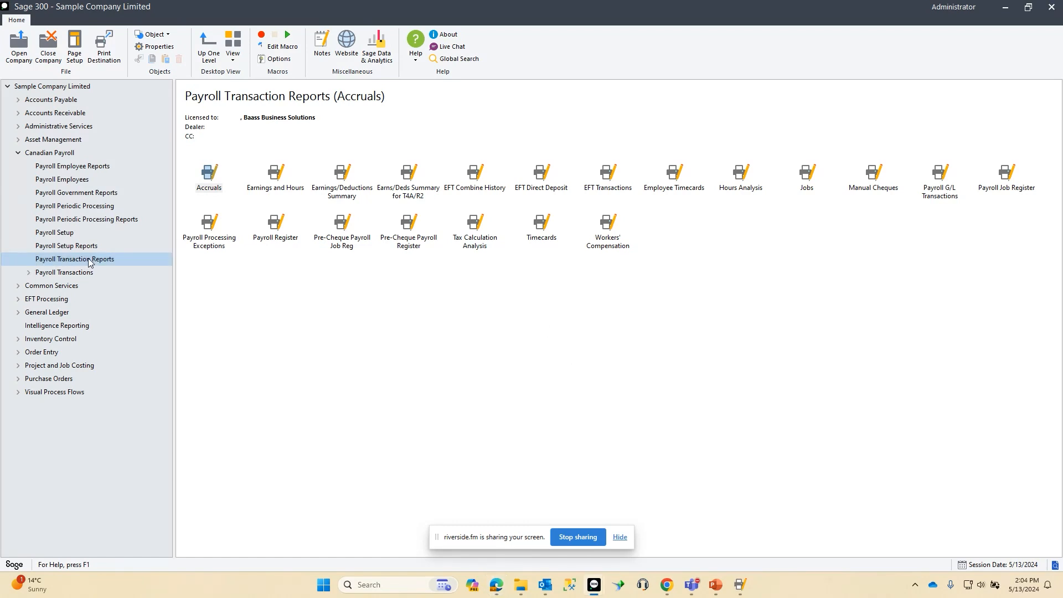
double_click(342, 172)
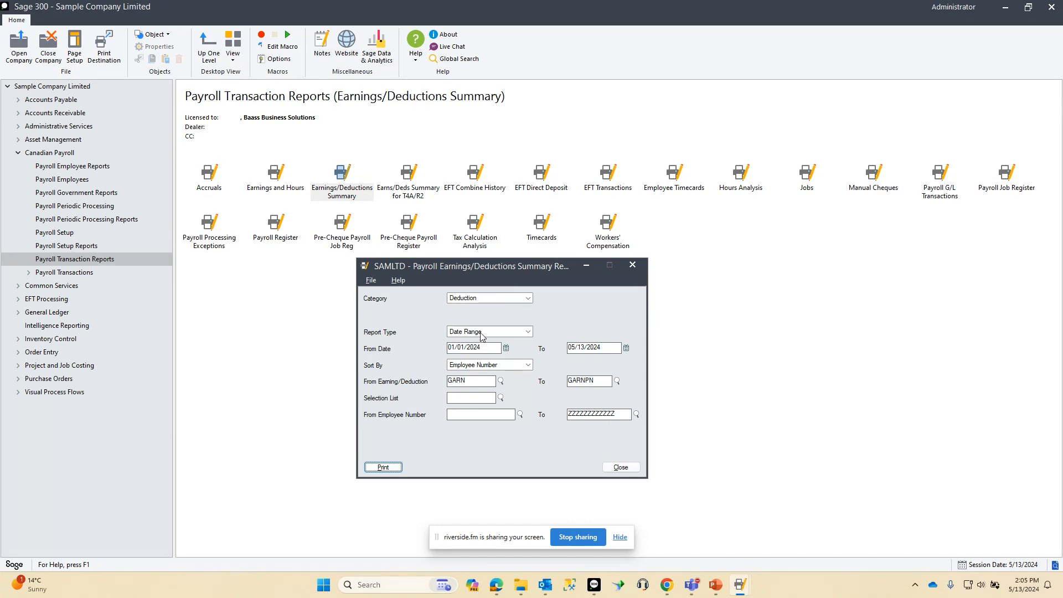
click(469, 383)
drag(469, 383, 445, 382)
click(381, 469)
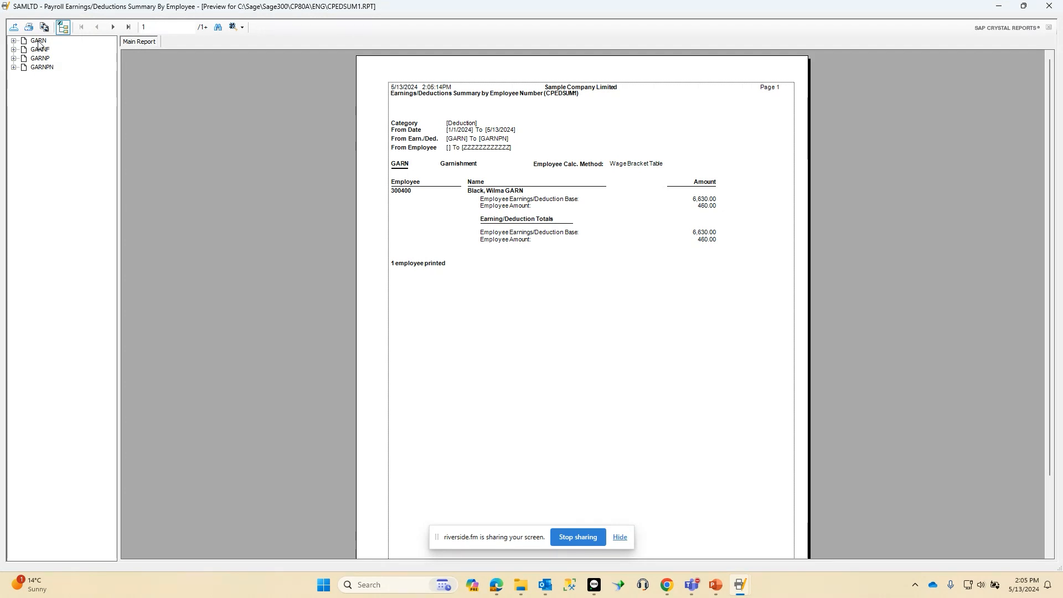
Examine the calculation methods and employee amounts for GARN, GARNF and GARNP in the summary, and close the preview.
click(620, 167)
click(621, 169)
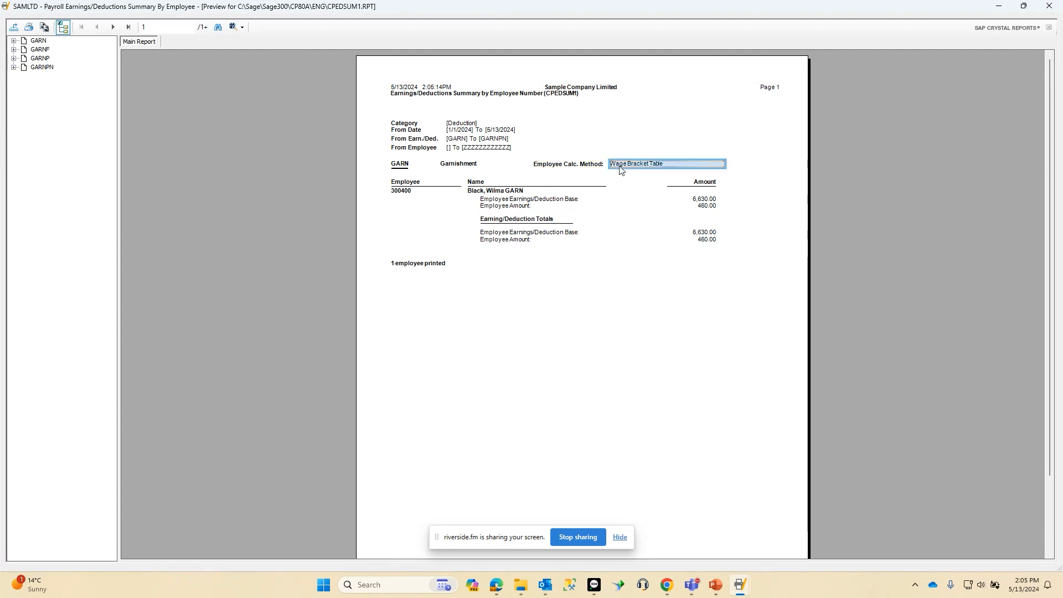
click(233, 27)
click(257, 101)
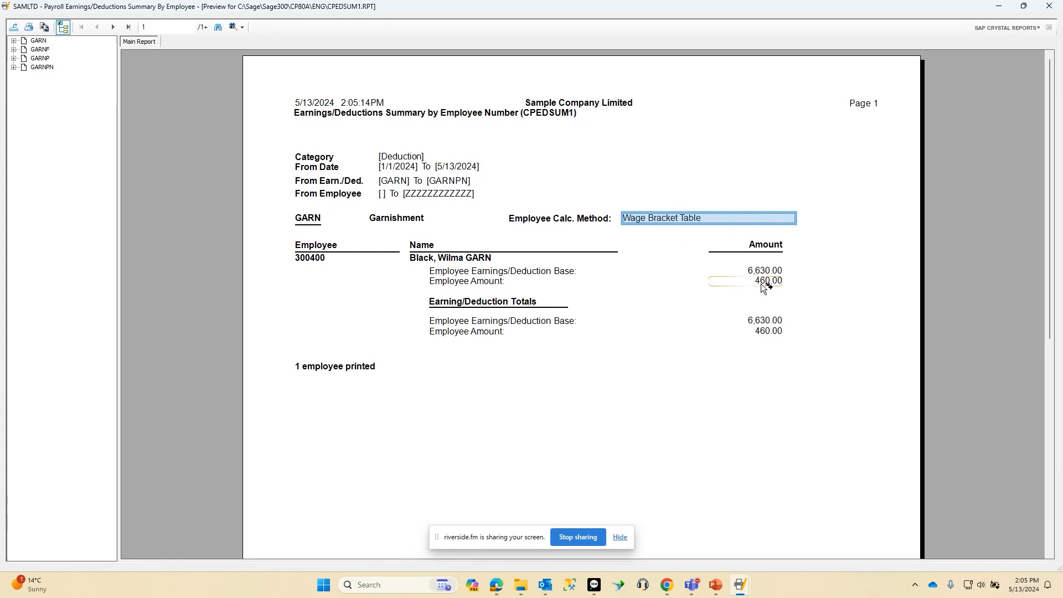
click(39, 50)
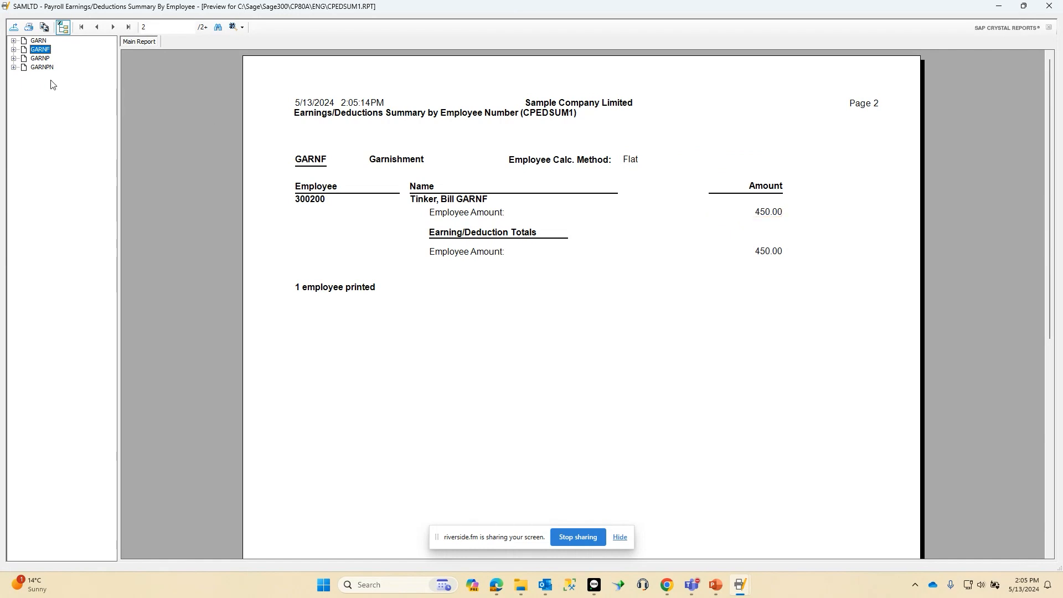
click(39, 59)
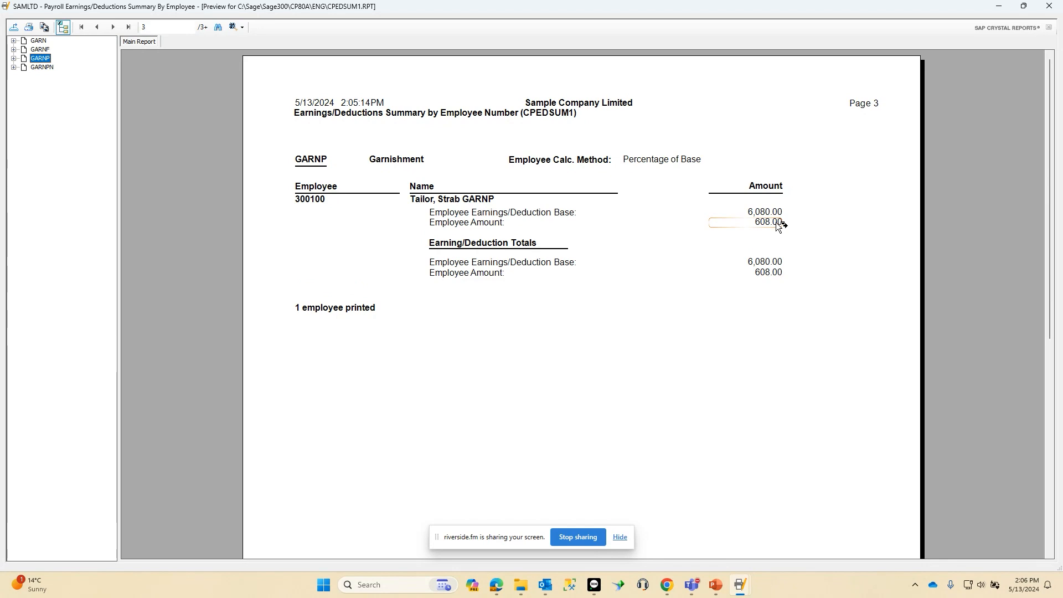
click(1049, 7)
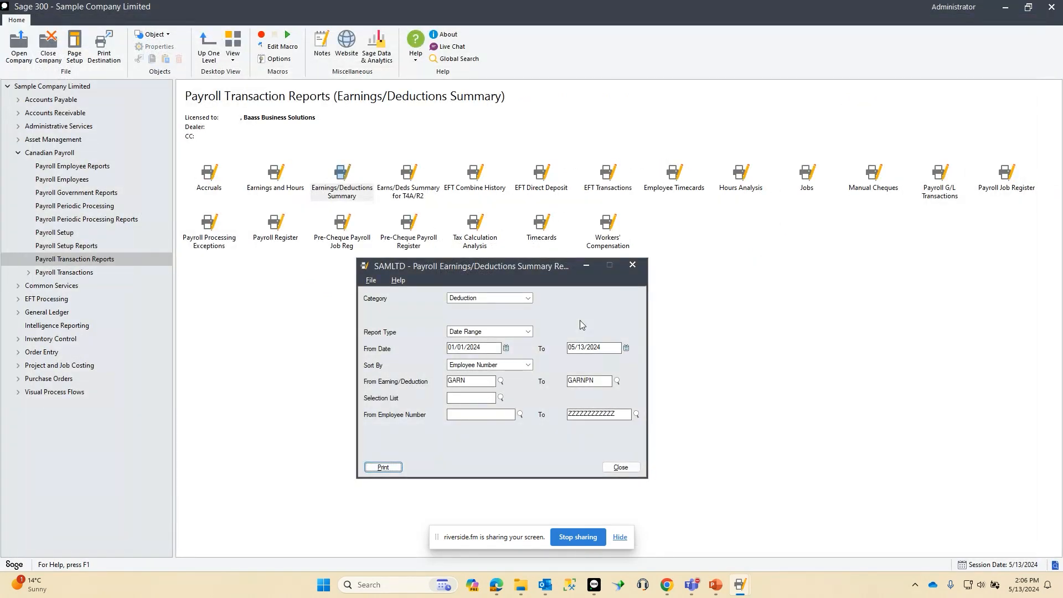